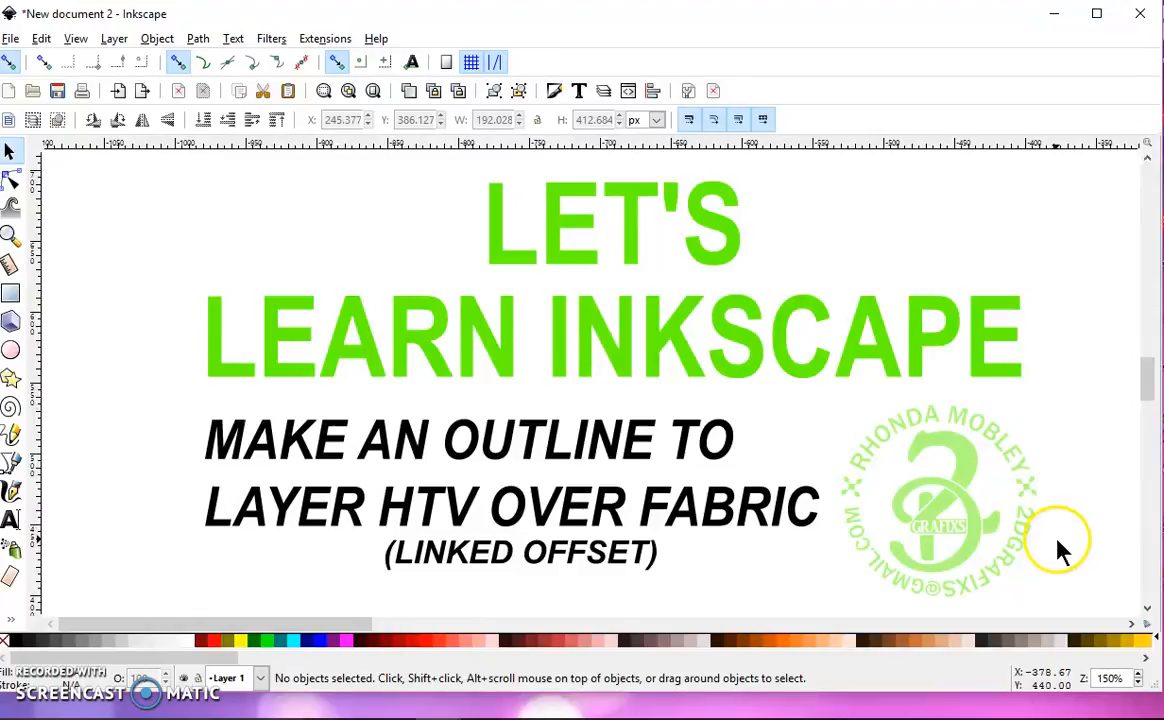
Step: Create a linked offset of the black deer head silhouette on the page
ctrl+scroll(1063, 540, down, 7)
ctrl+scroll(787, 475, up, 4)
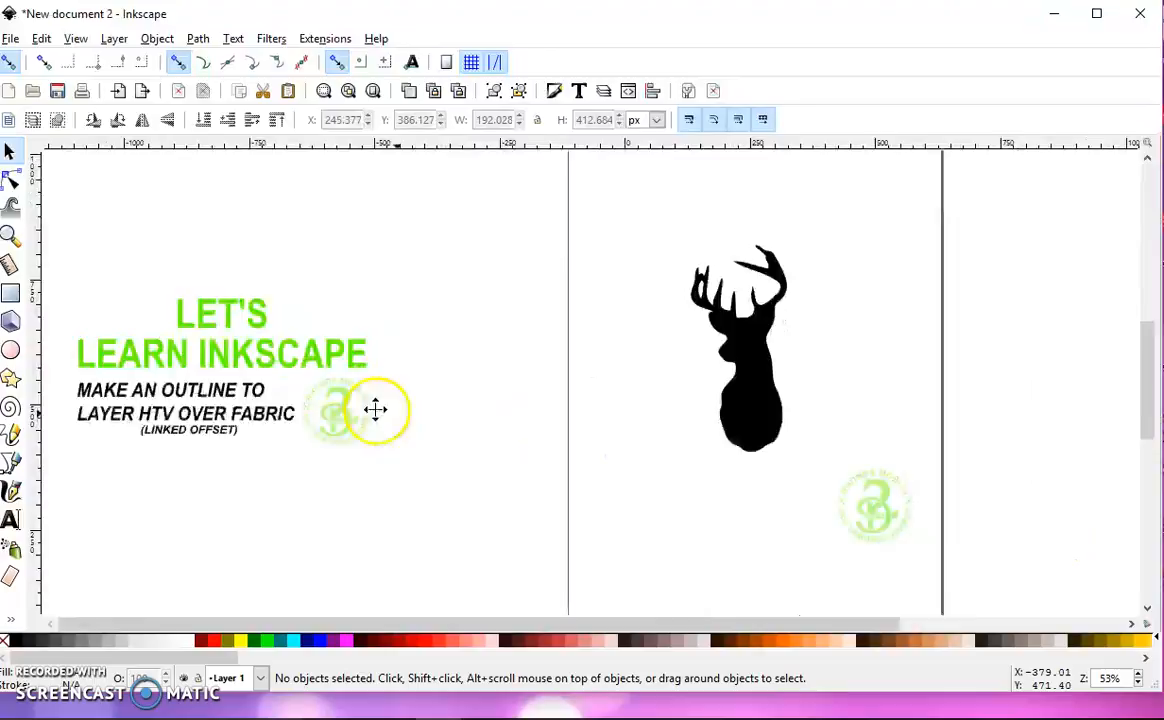
scroll(375, 408, right, 5)
ctrl+scroll(489, 405, up, 2)
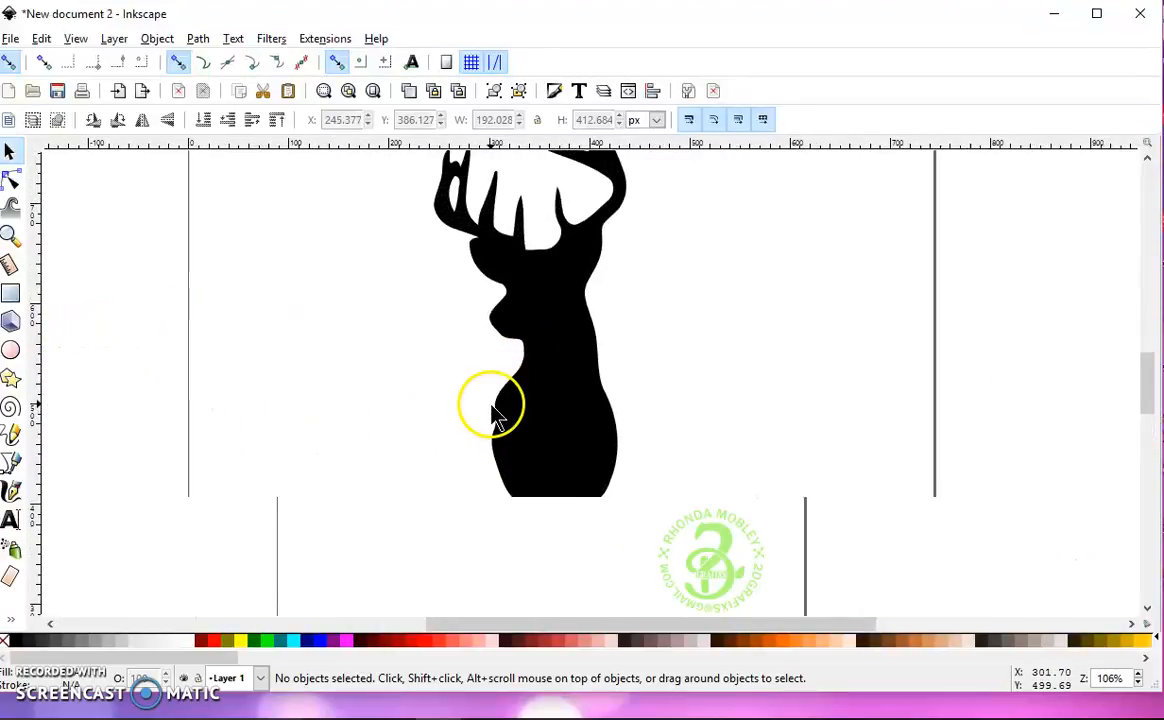
ctrl+scroll(480, 425, down, 1)
drag(467, 433, 435, 407)
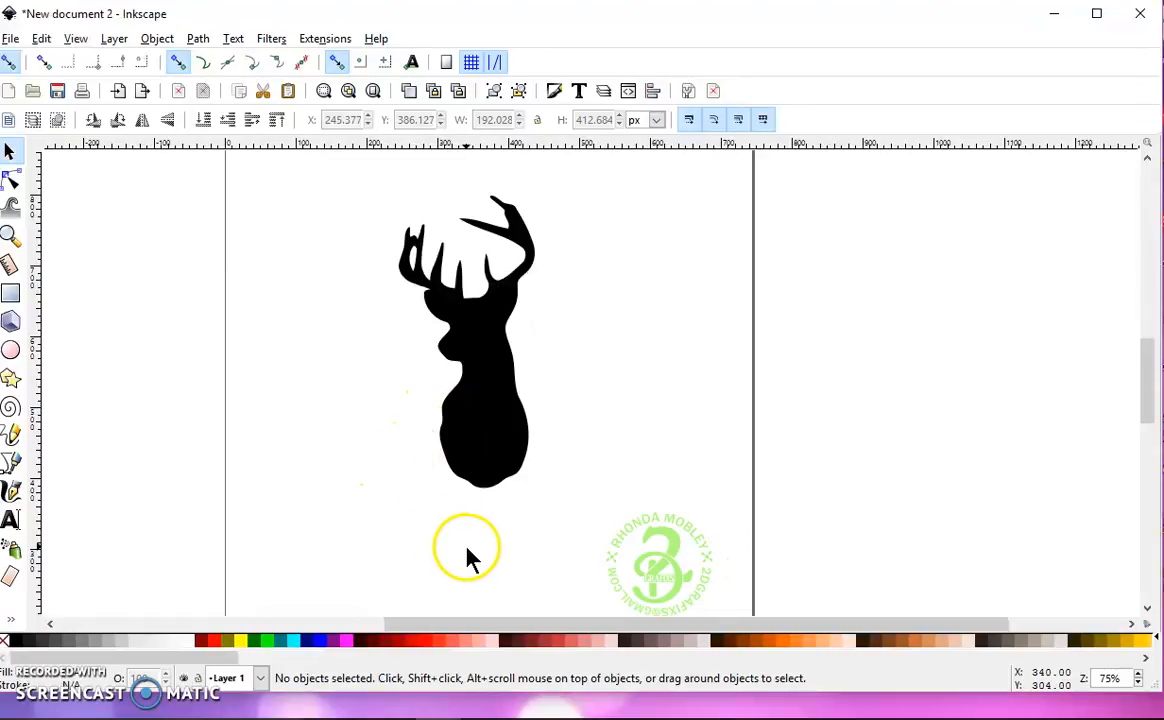
click(520, 432)
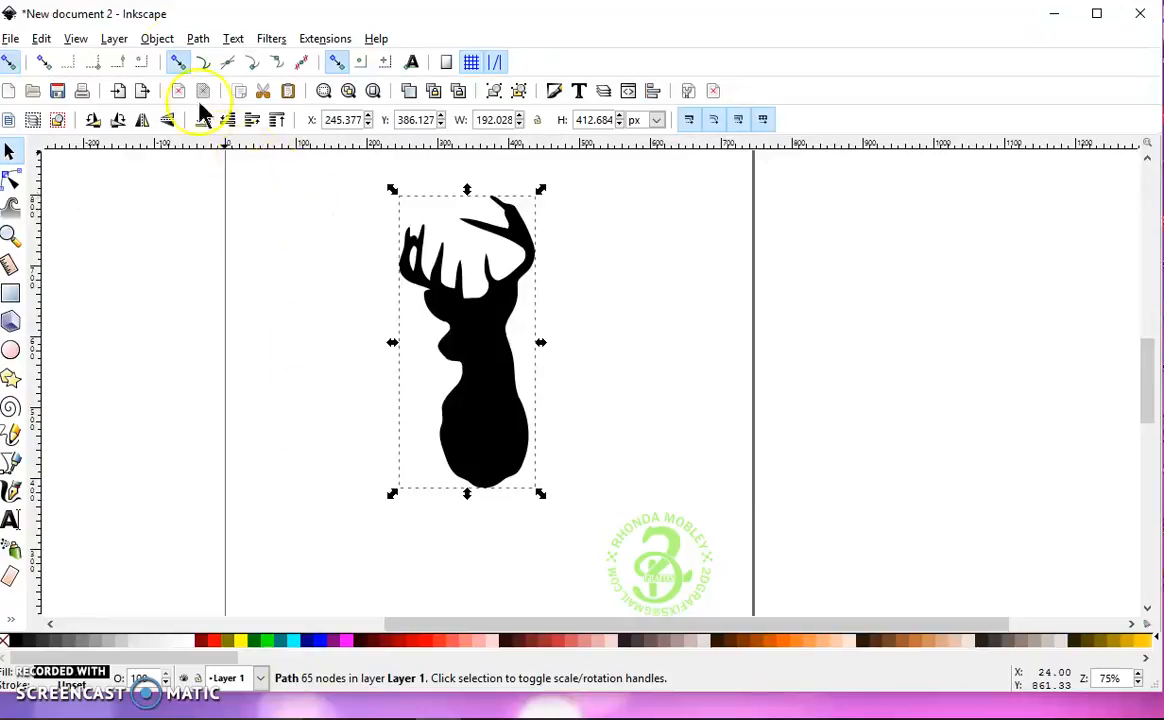
click(203, 40)
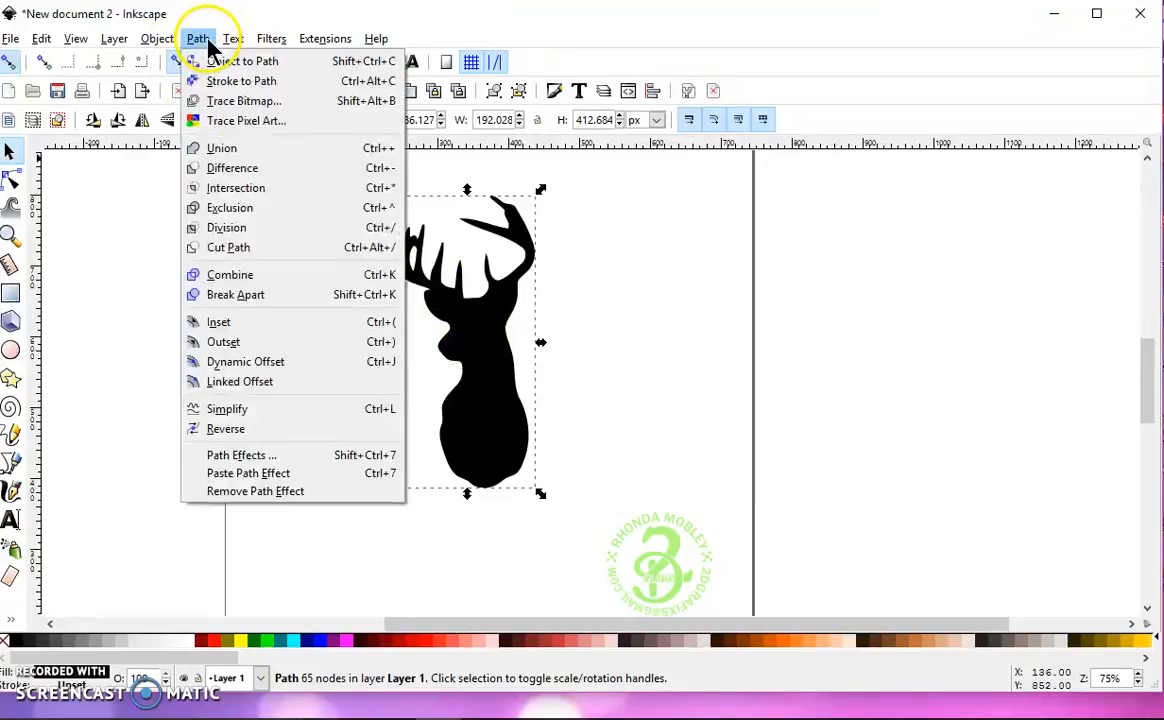
click(285, 384)
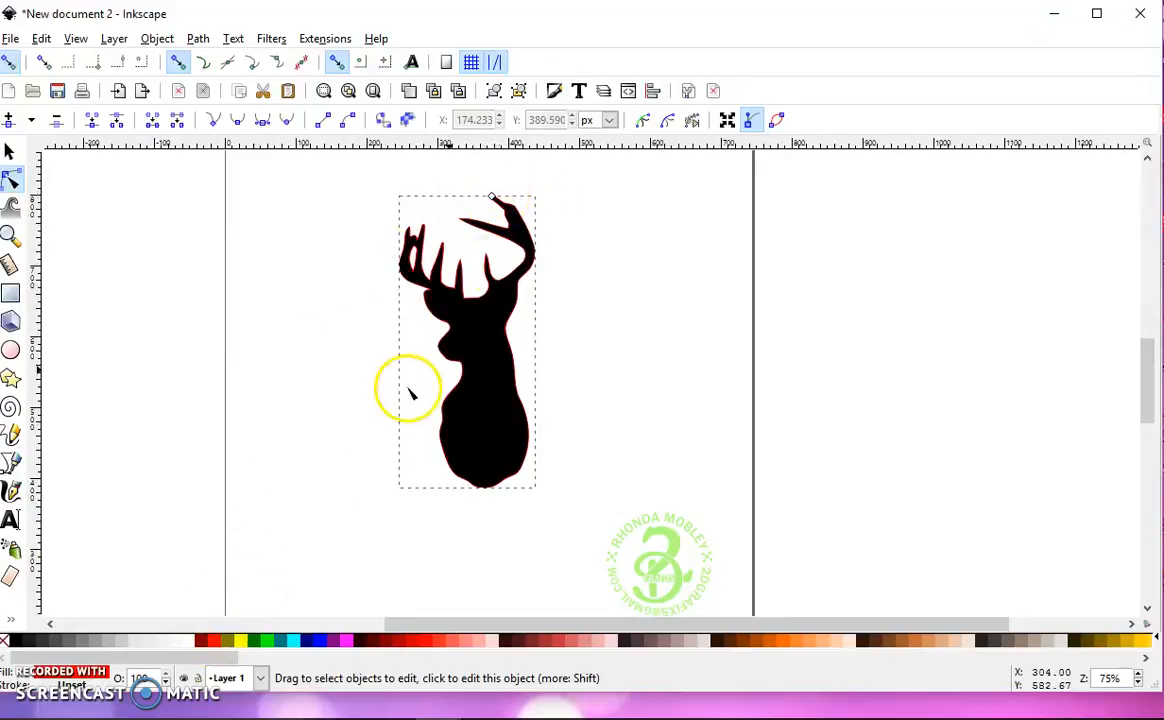
Step: Expand the linked offset outward around the deer to about 205 by 426 px and convert it to a path
drag(492, 198, 490, 193)
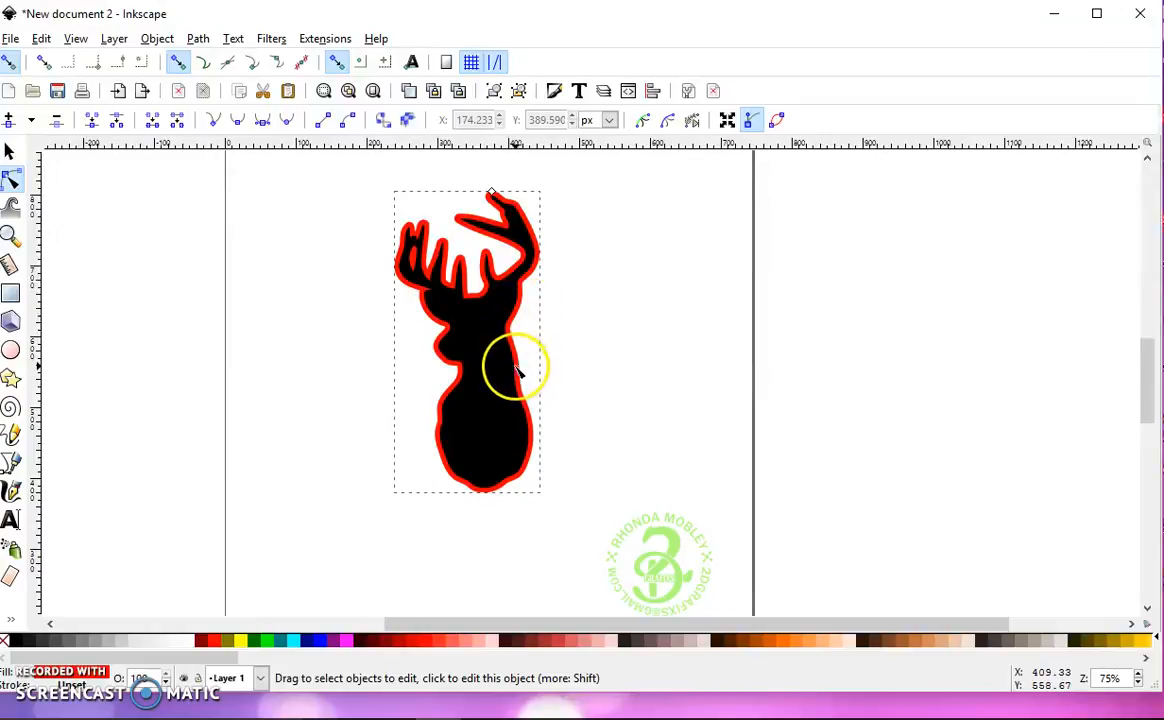
click(201, 42)
click(222, 66)
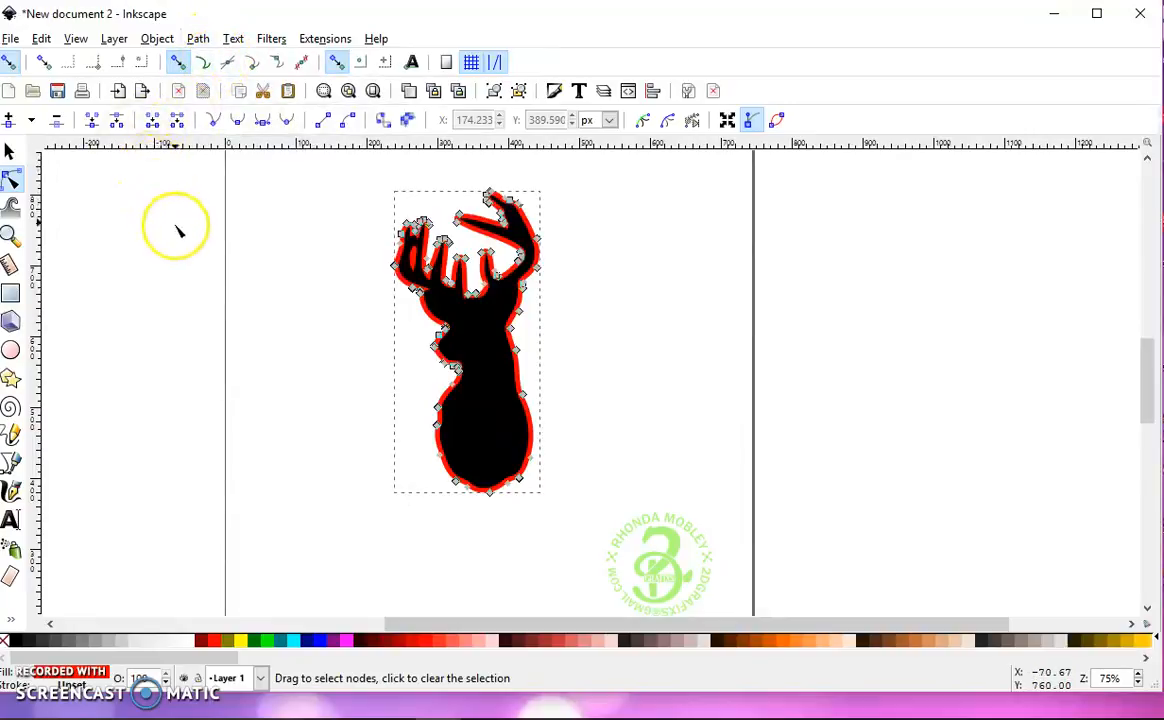
click(9, 151)
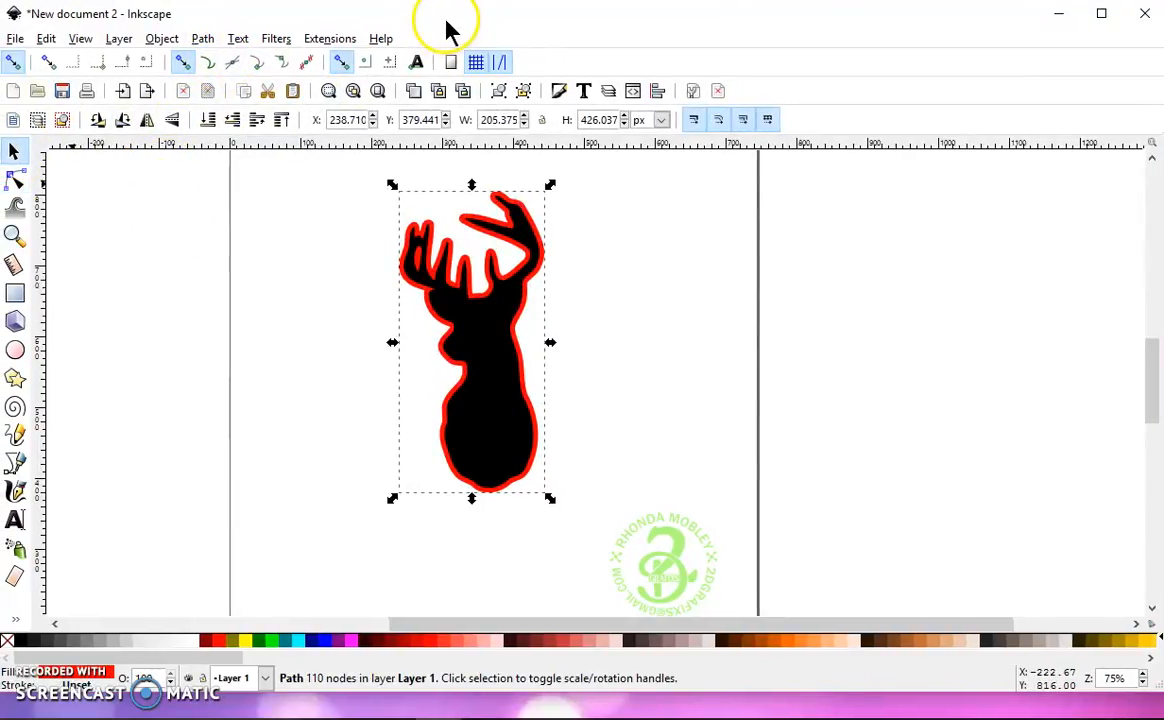
Step: Move the black deer off the red offset shape and undo the move
drag(501, 364, 260, 408)
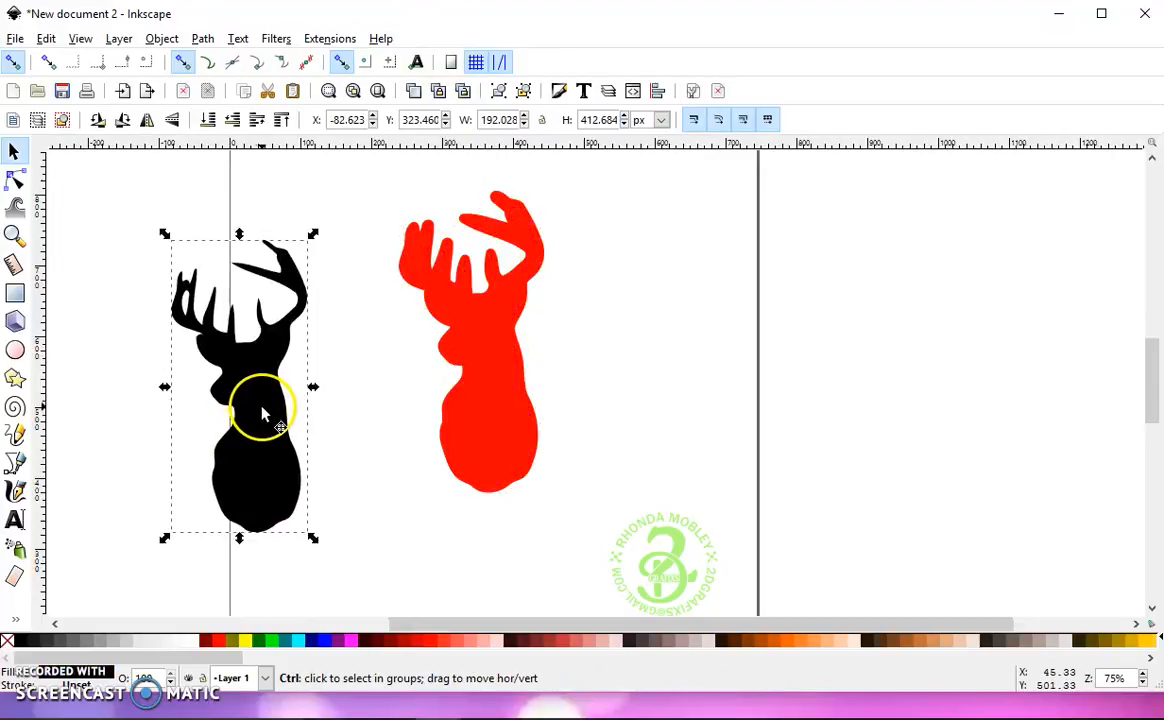
key(ctrl+z)
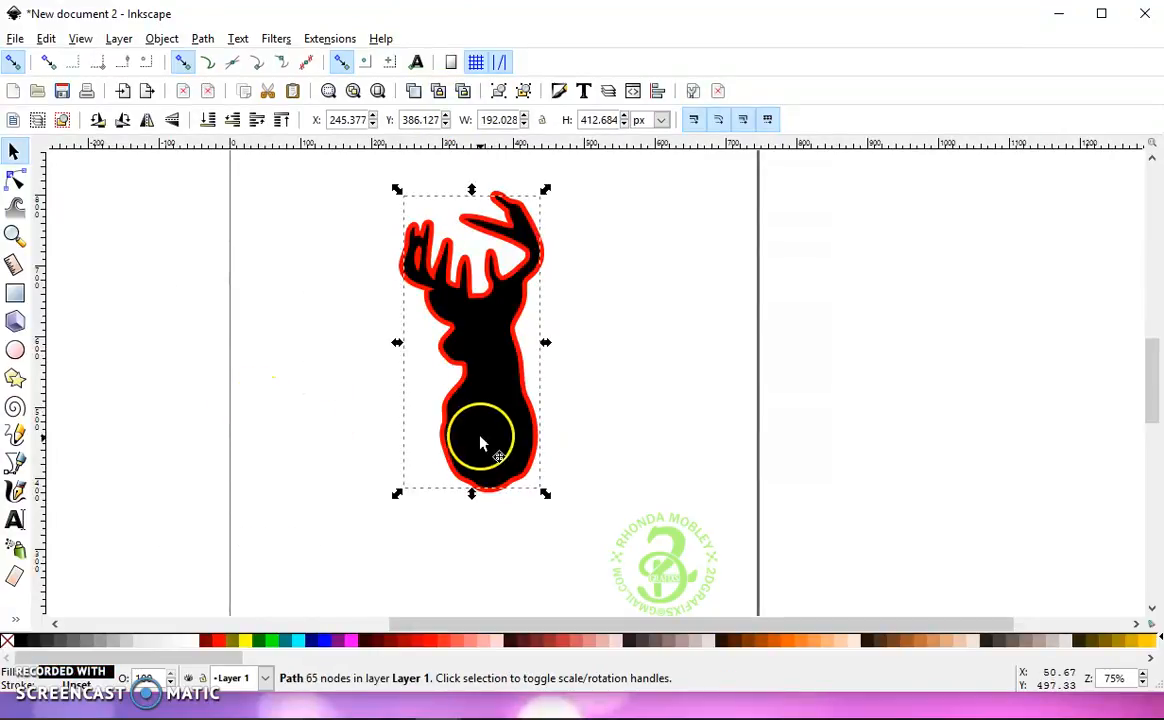
Step: Duplicate the black deer silhouette in place
click(491, 390)
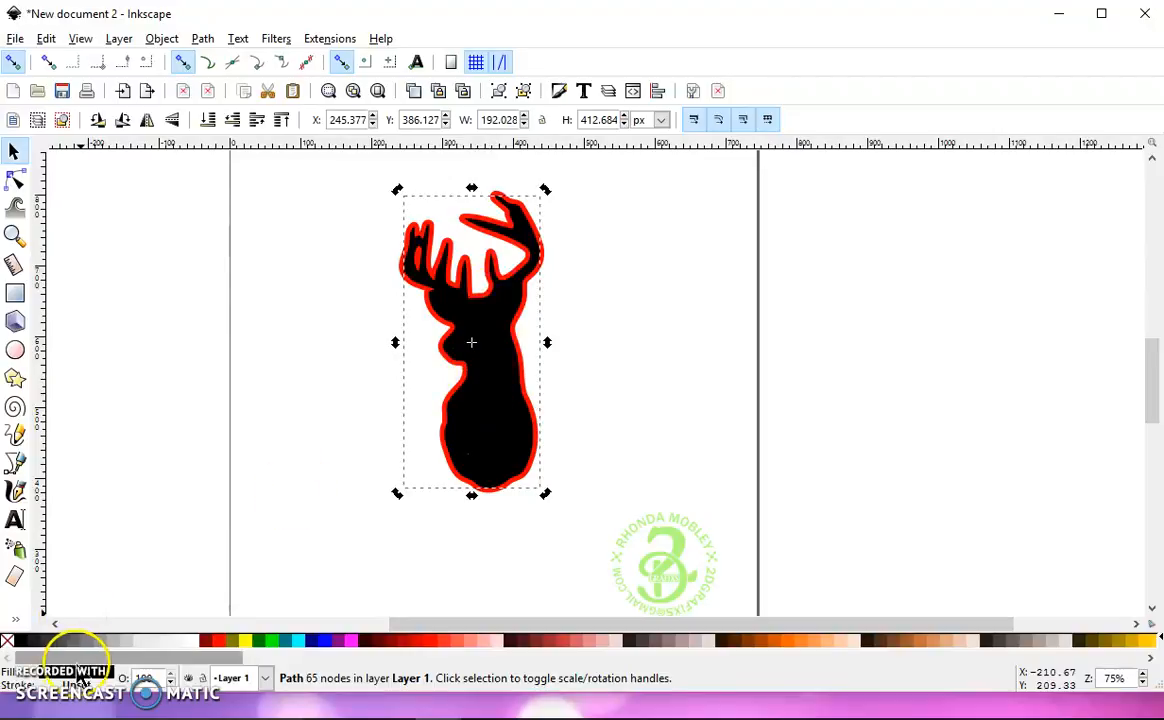
right_click(488, 384)
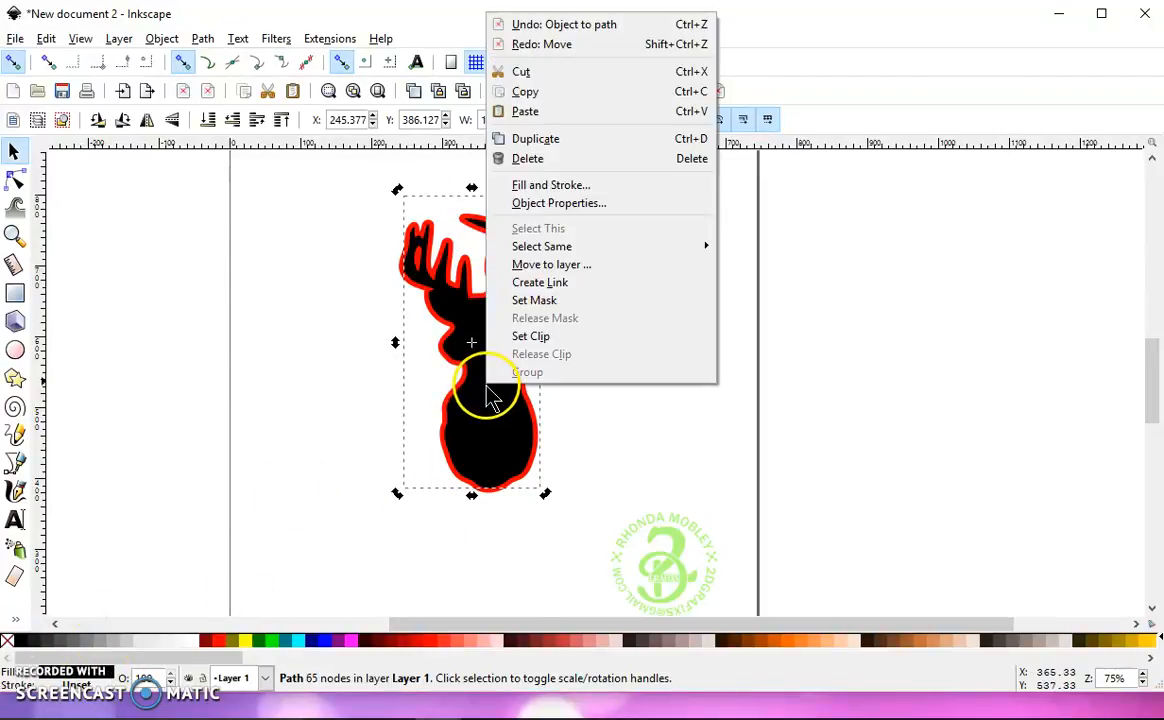
click(560, 139)
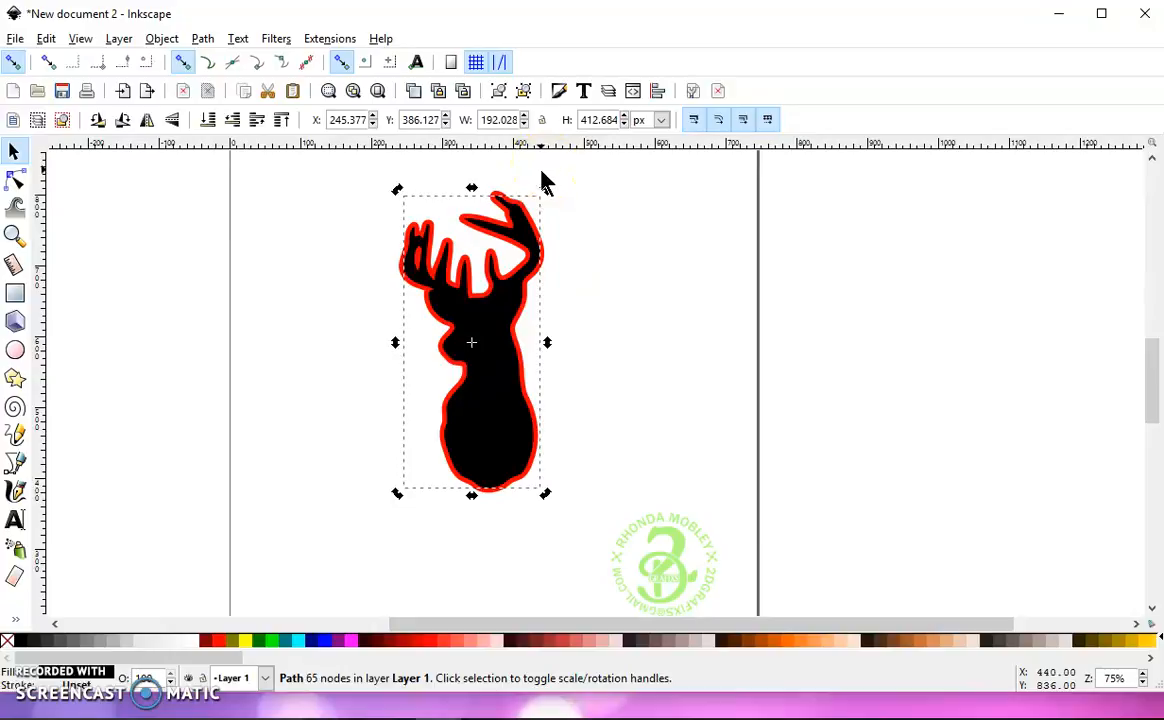
click(157, 38)
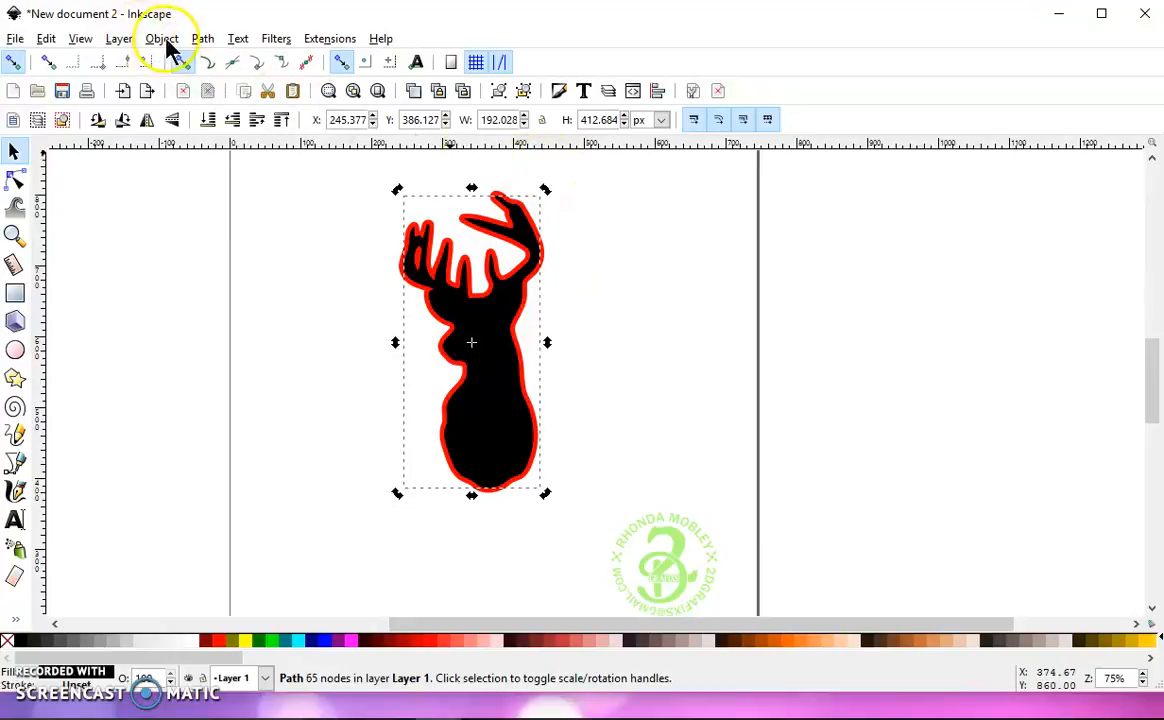
click(57, 40)
click(54, 39)
click(54, 39)
mouse_move(123, 300)
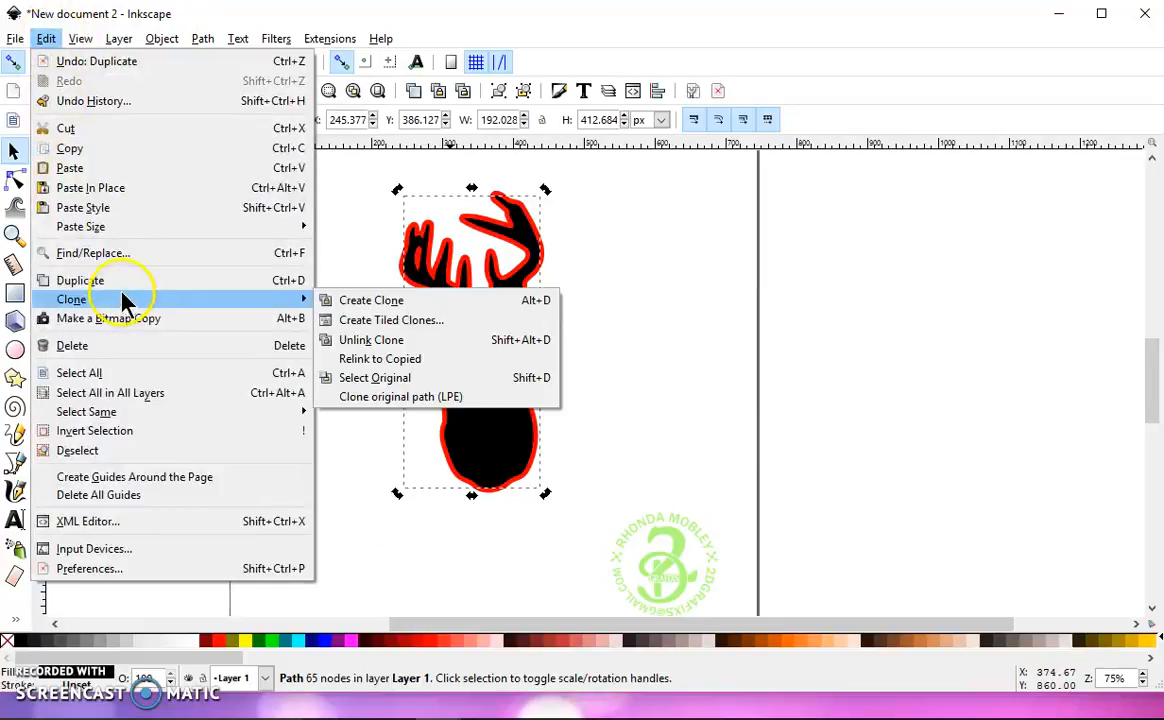
click(618, 25)
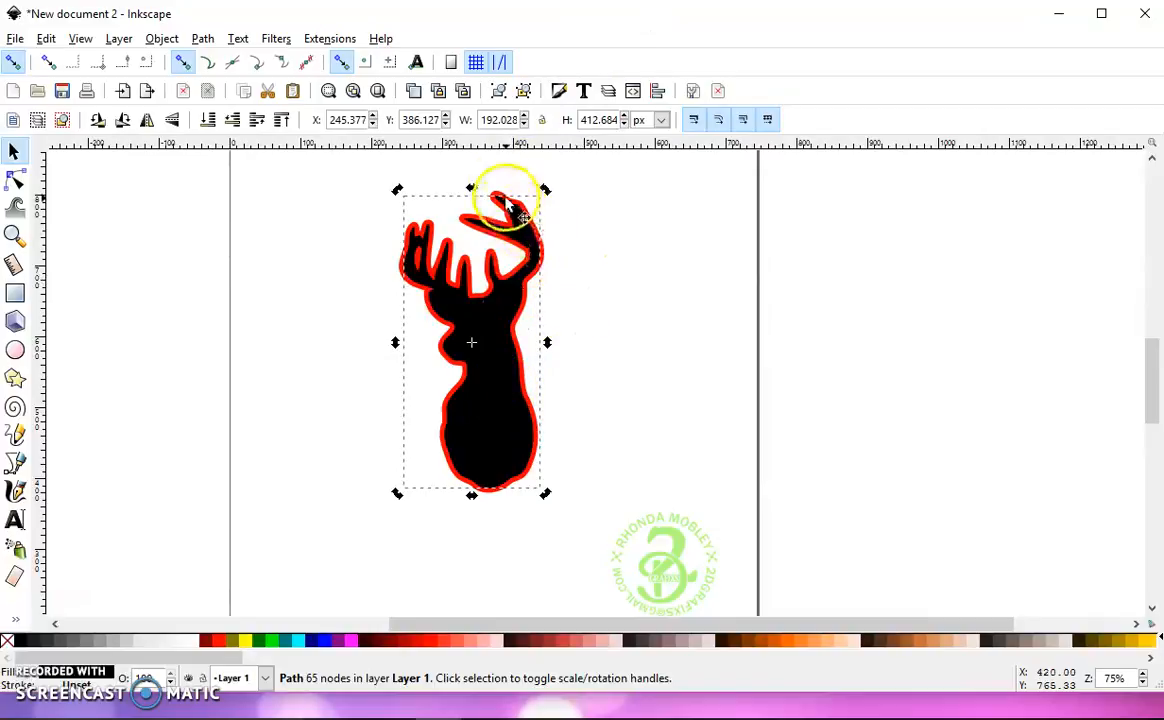
Step: Subtract the duplicated black deer from the red offset shape with the Difference operation
scroll(500, 195, up, 3)
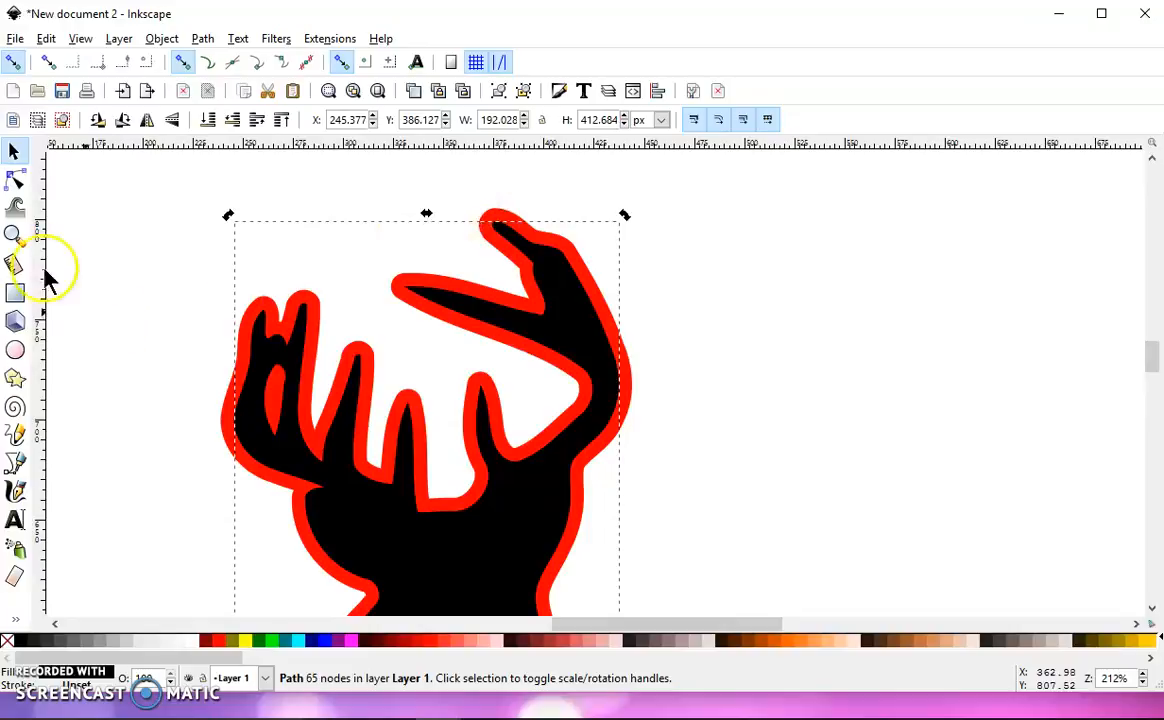
click(13, 236)
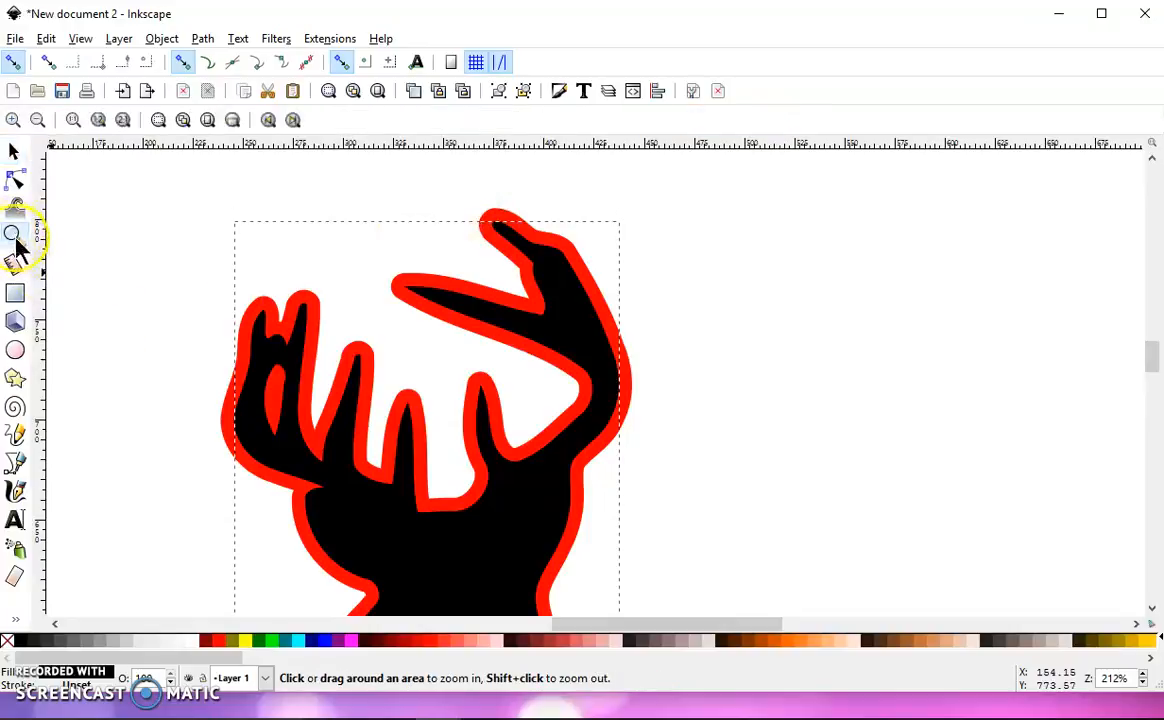
drag(365, 176, 805, 370)
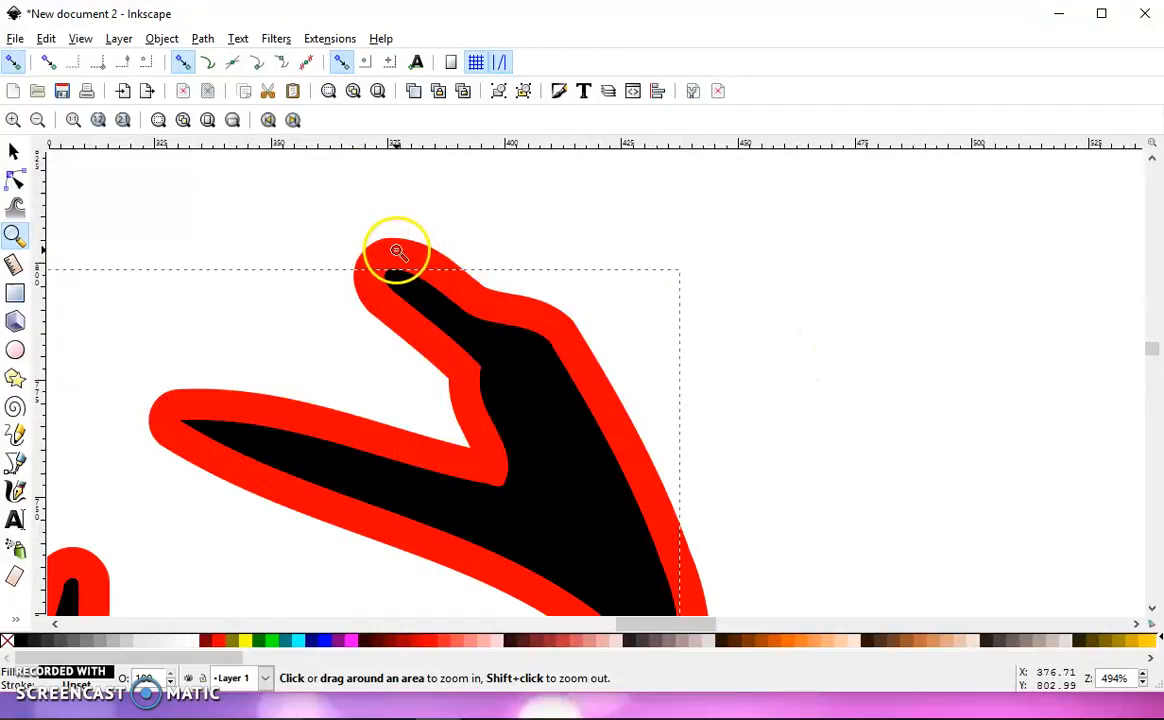
click(14, 152)
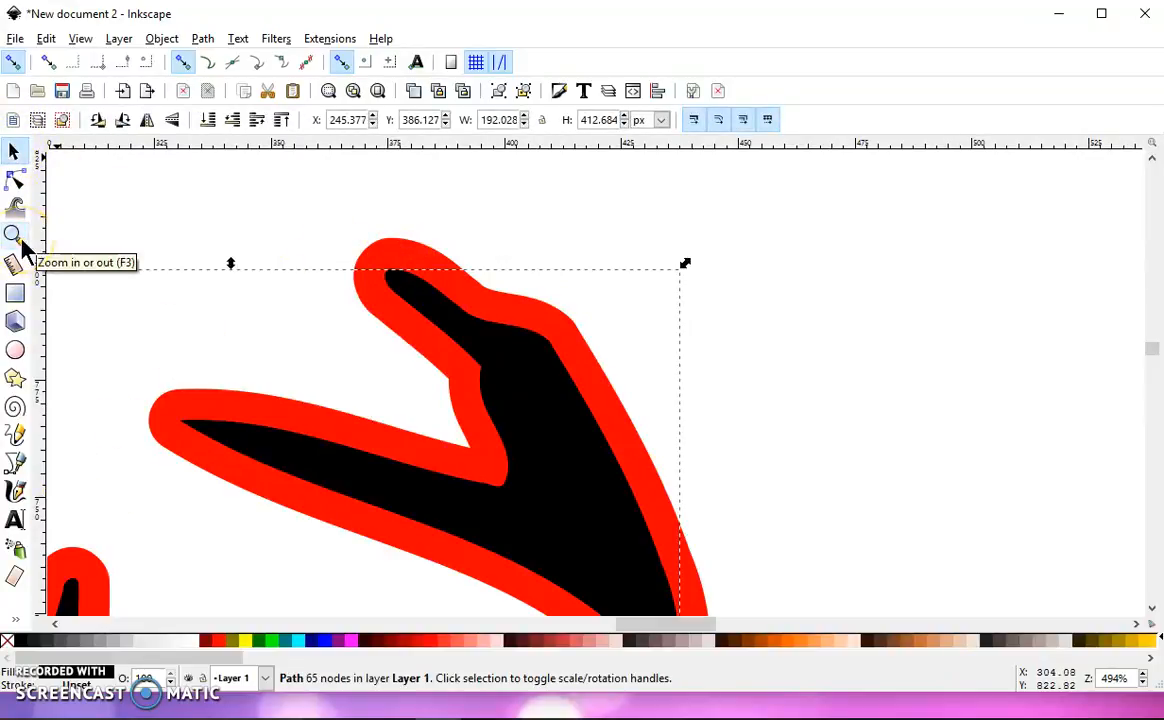
shift+click(392, 254)
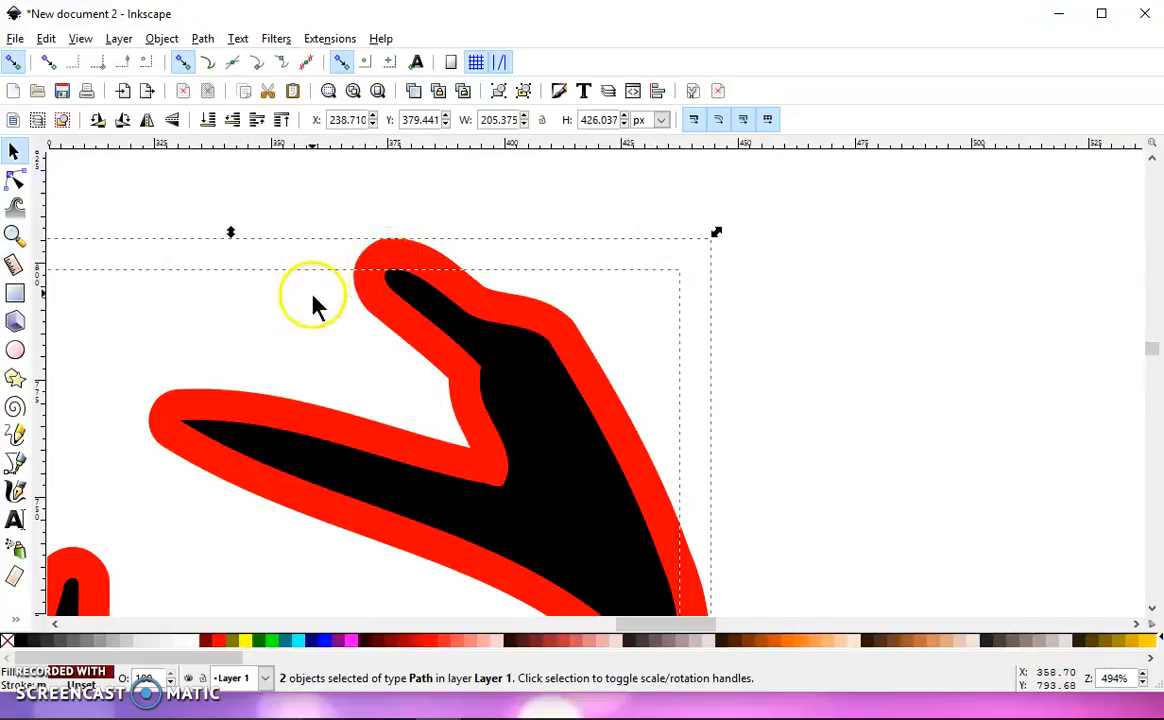
scroll(317, 310, down, 5)
scroll(395, 229, up, 1)
scroll(405, 238, up, 1)
scroll(395, 232, down, 2)
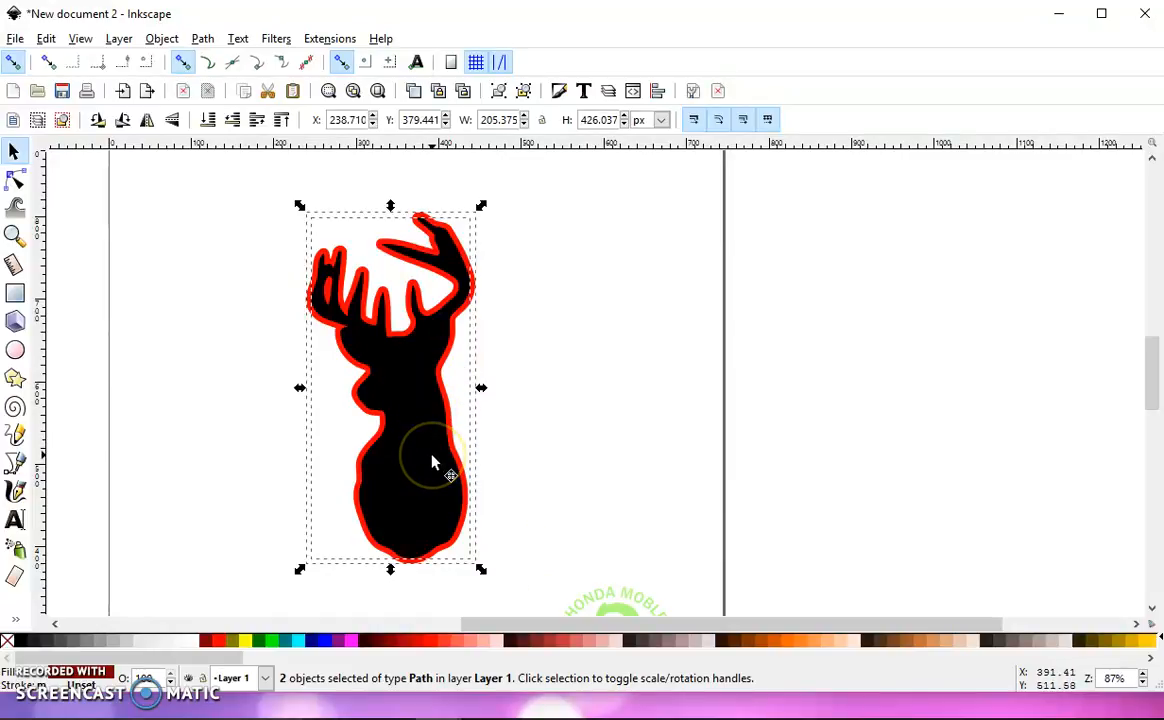
click(203, 38)
click(265, 167)
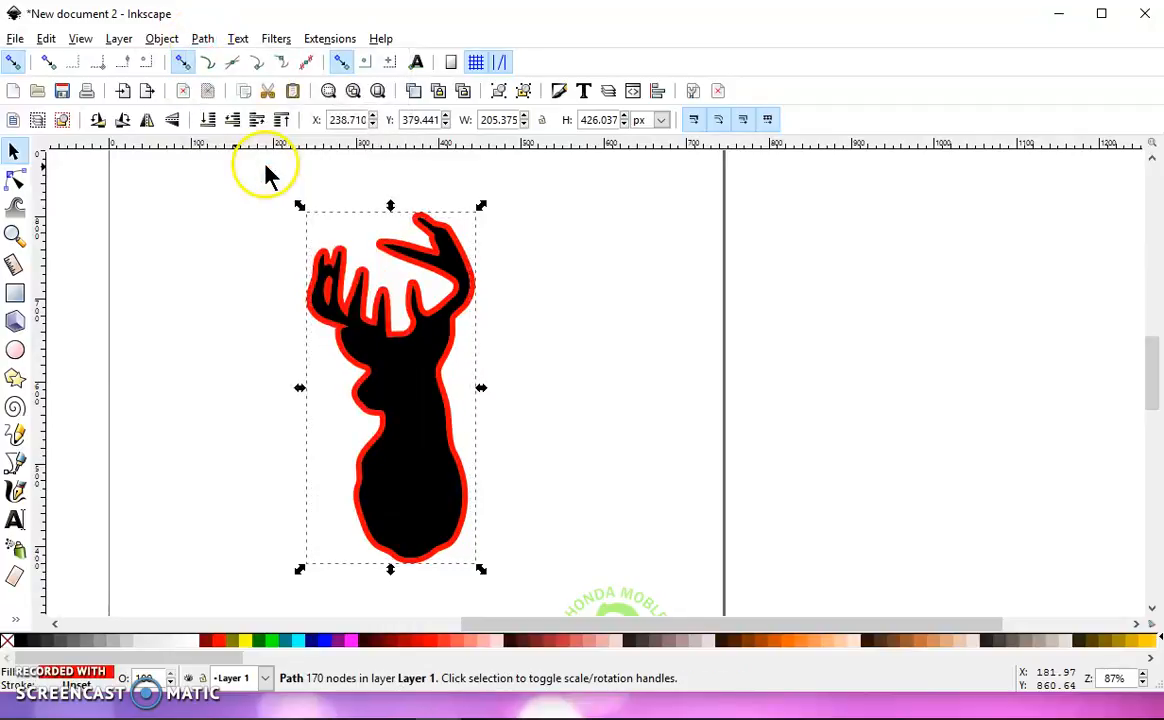
Step: Lower the opacity of both the black deer and the red outline to 58.6% and deselect them
drag(238, 177, 553, 615)
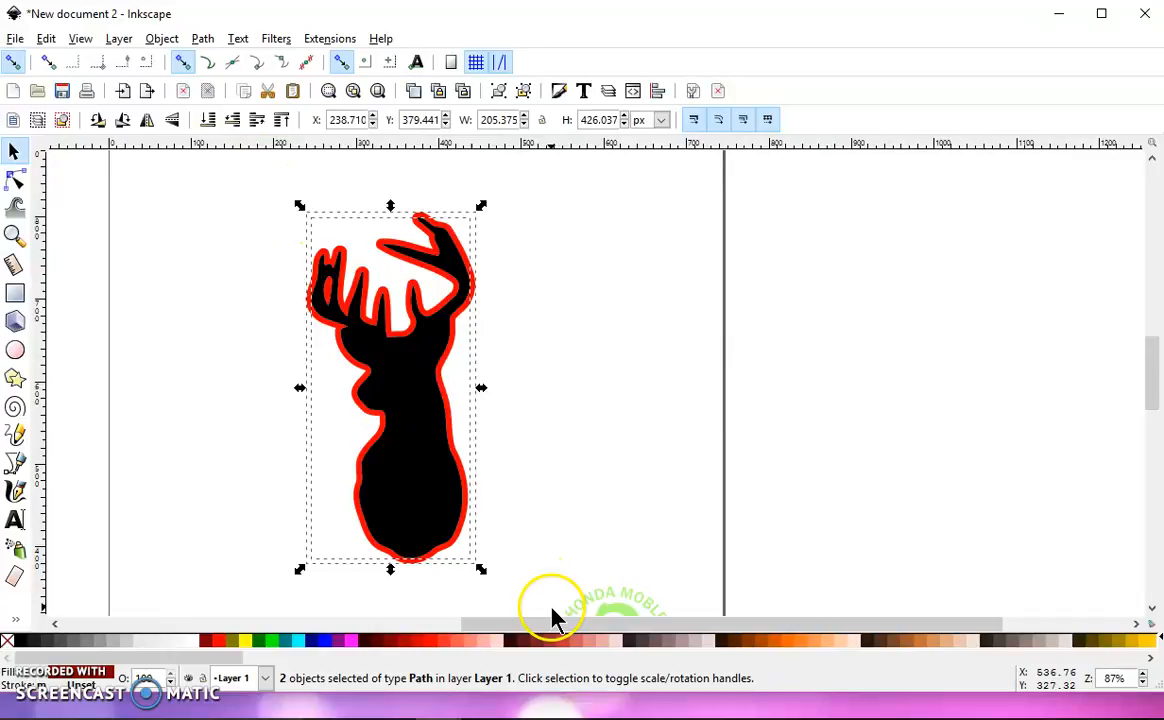
click(561, 91)
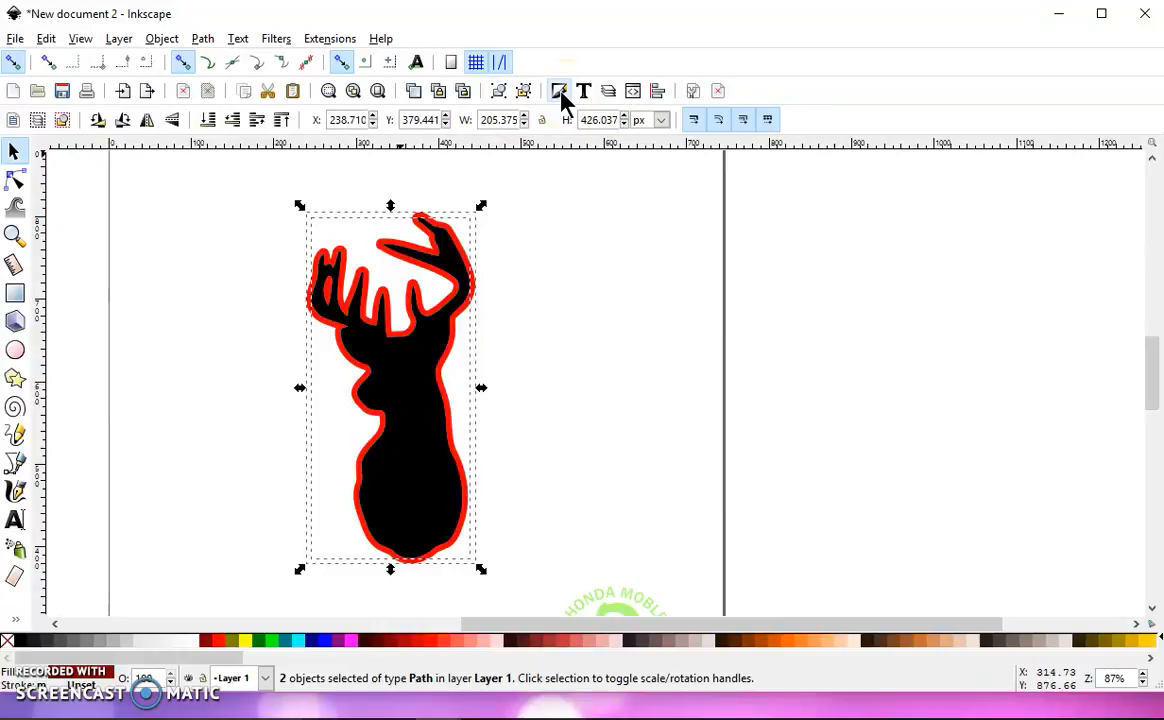
click(161, 38)
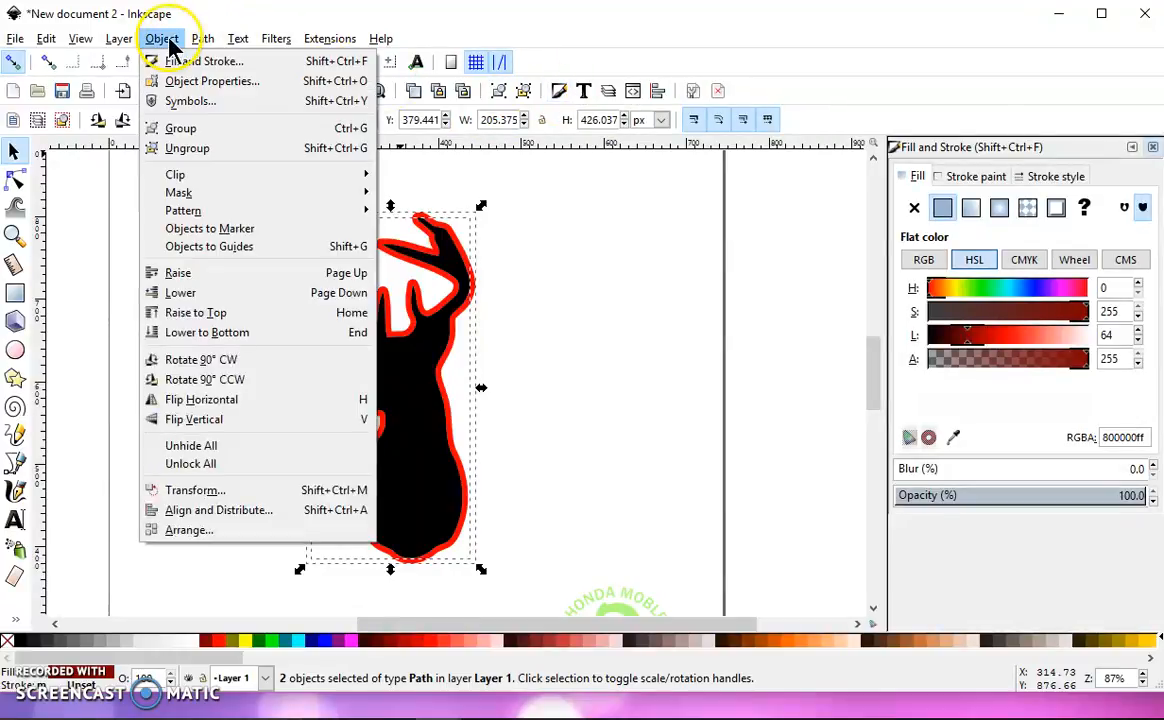
click(551, 24)
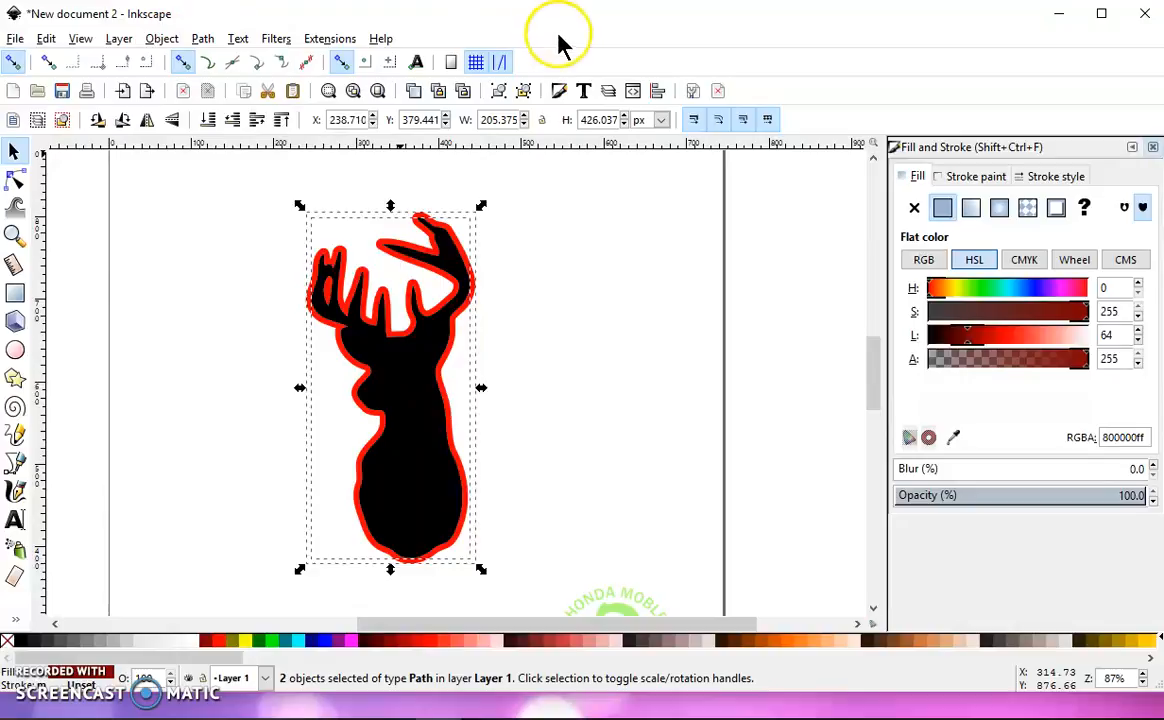
click(1041, 495)
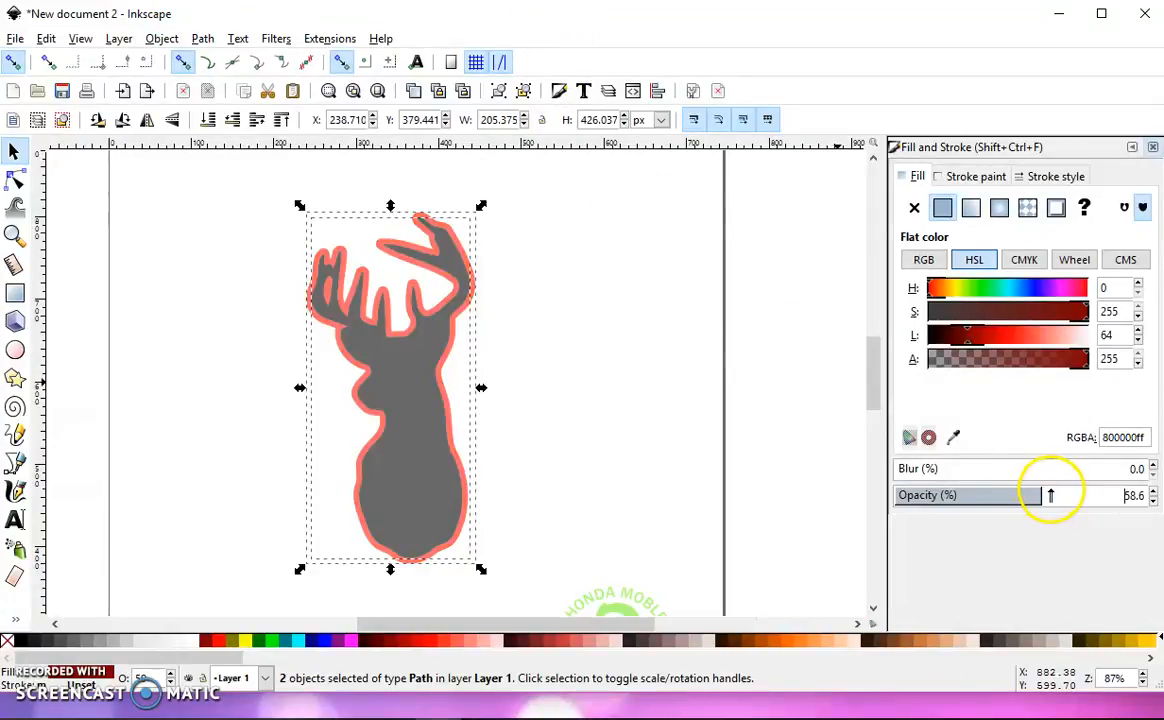
click(577, 372)
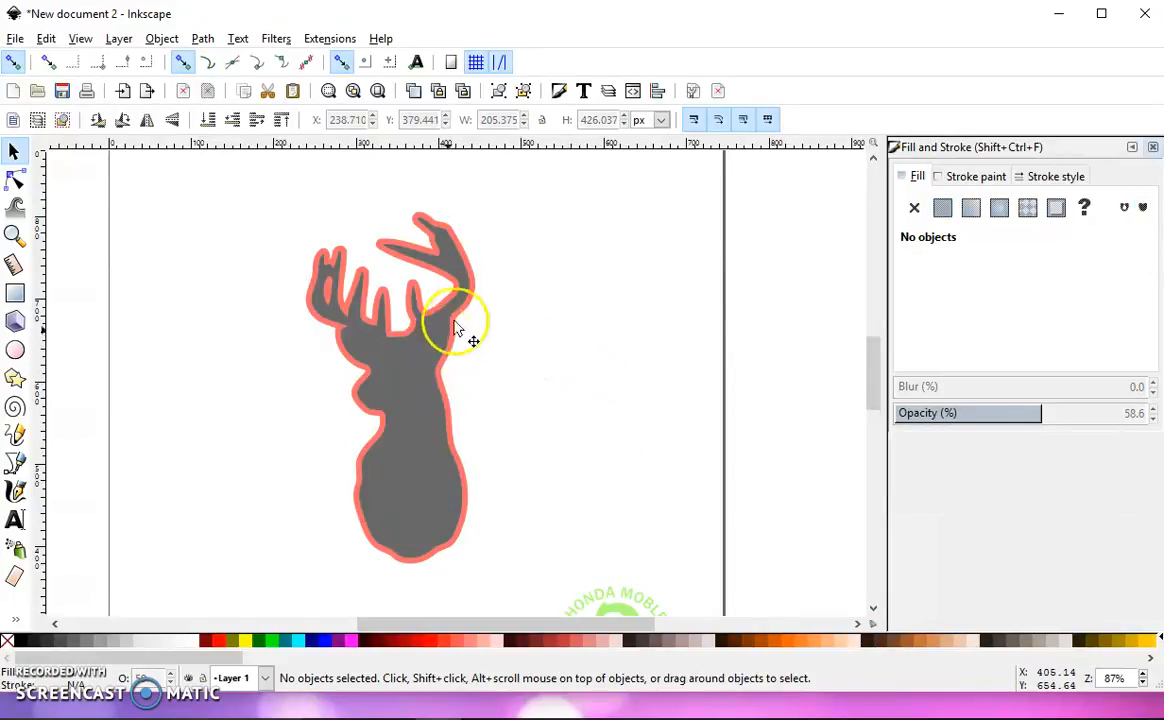
Step: Outset the black deer path once so its edge slightly overlaps the red outline
click(416, 380)
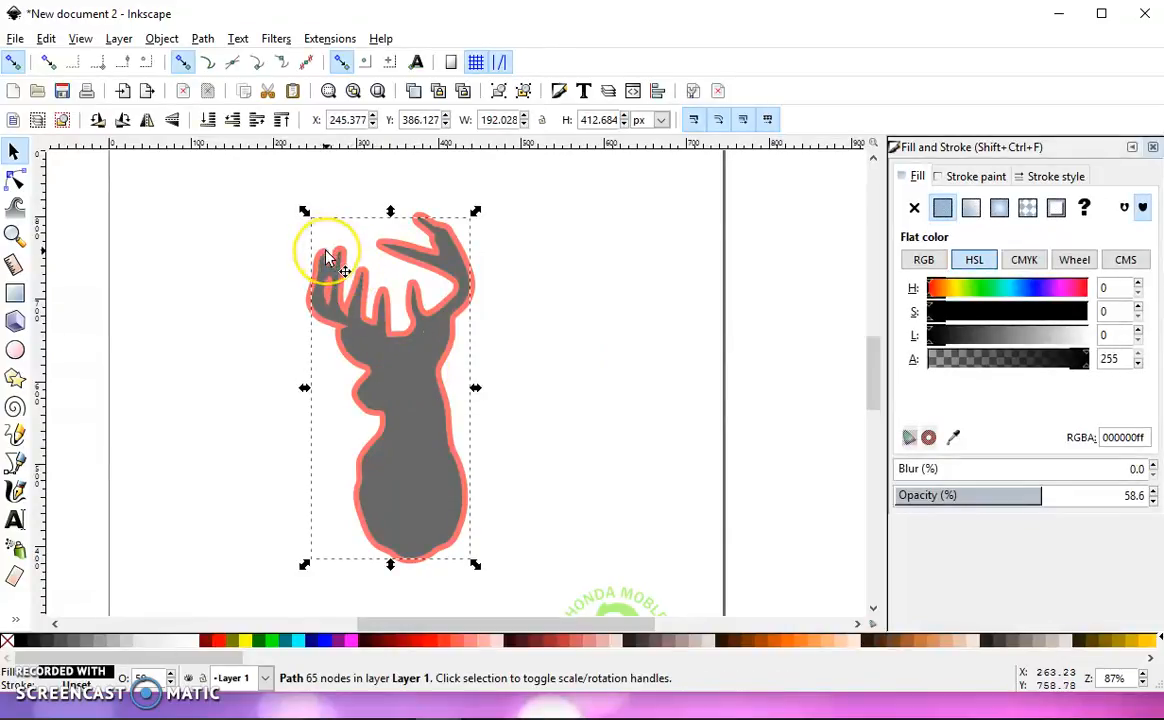
scroll(330, 258, up, 3)
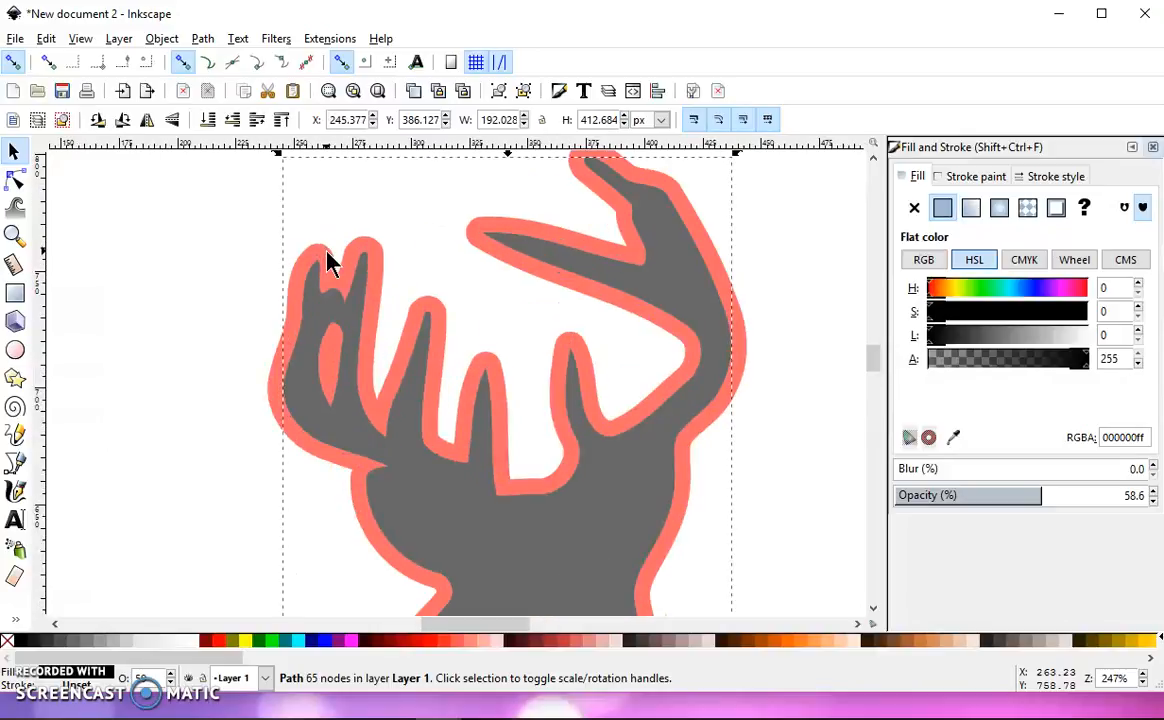
click(203, 39)
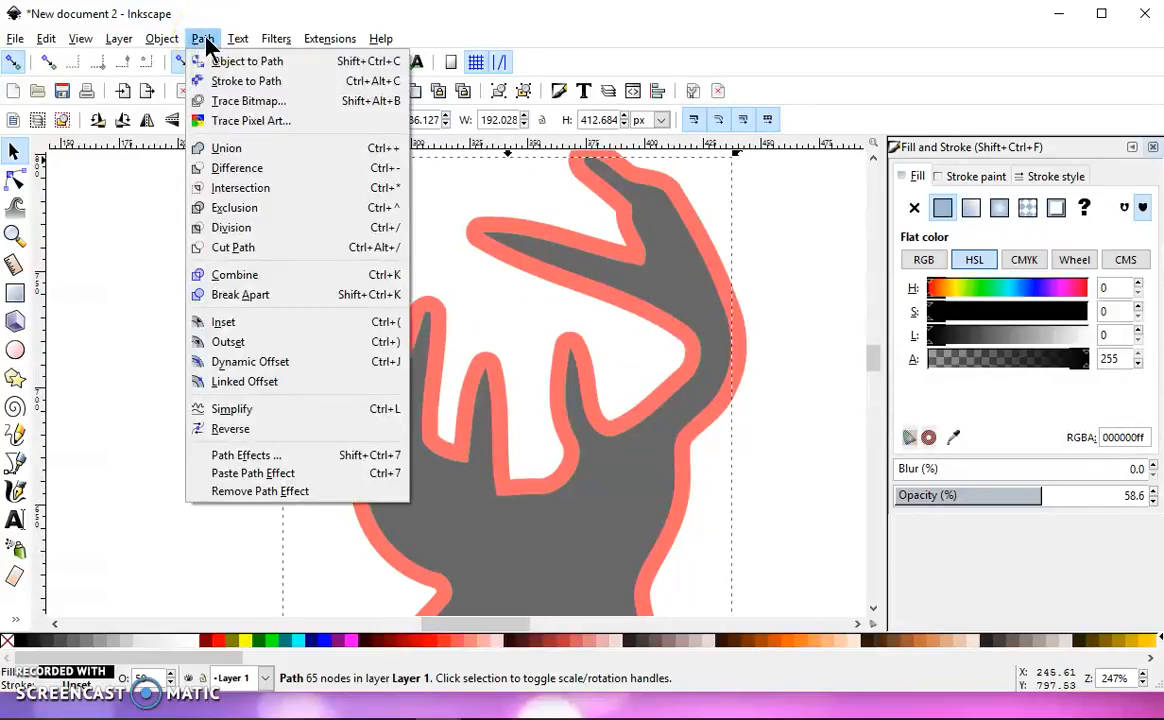
click(273, 346)
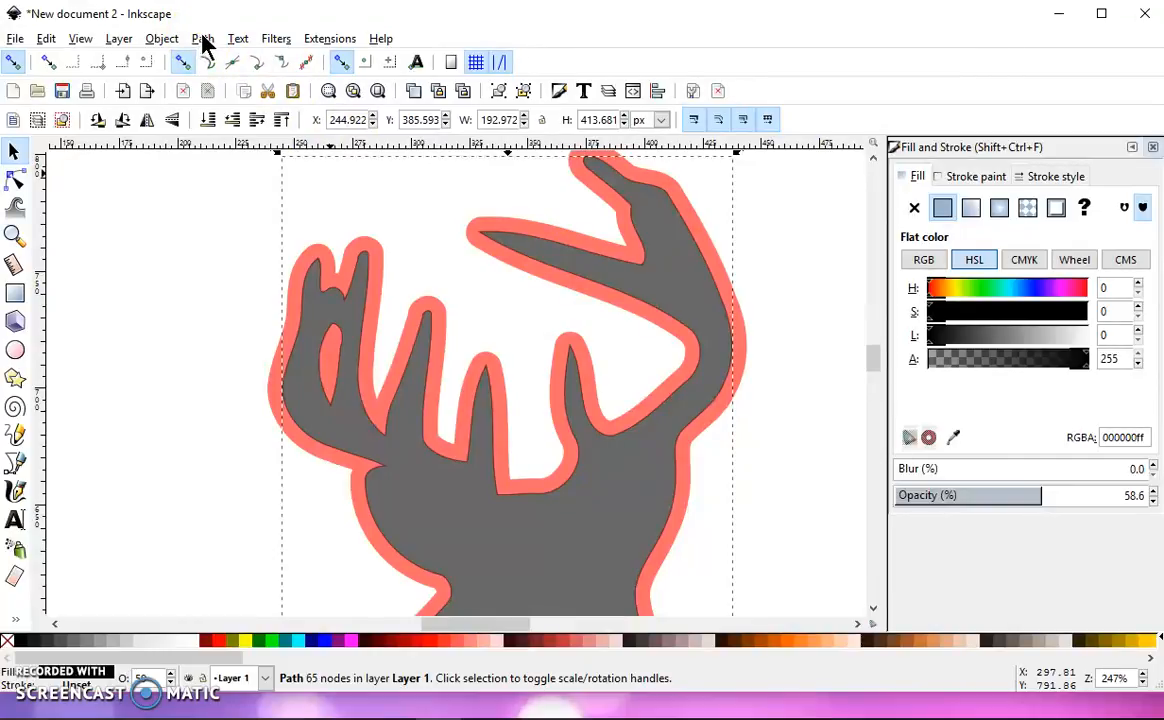
Step: Examine the Inset/Outset distance in the Steps section of the Behavior preferences, and close the preferences
click(46, 40)
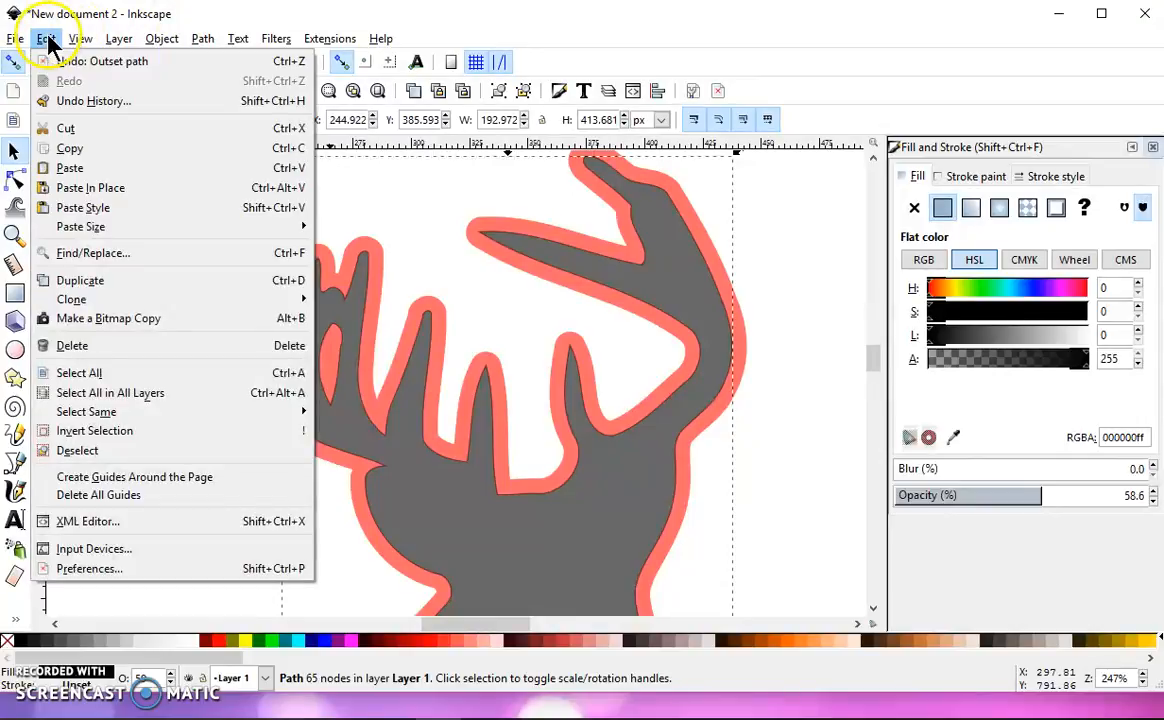
click(193, 570)
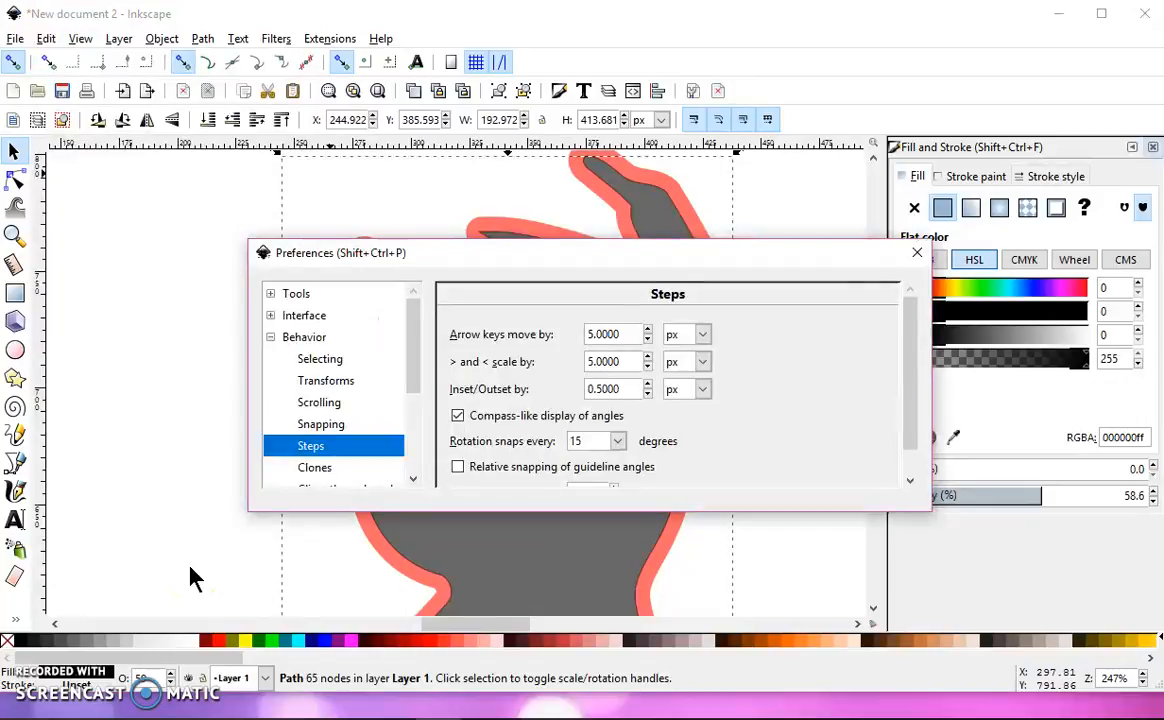
click(270, 337)
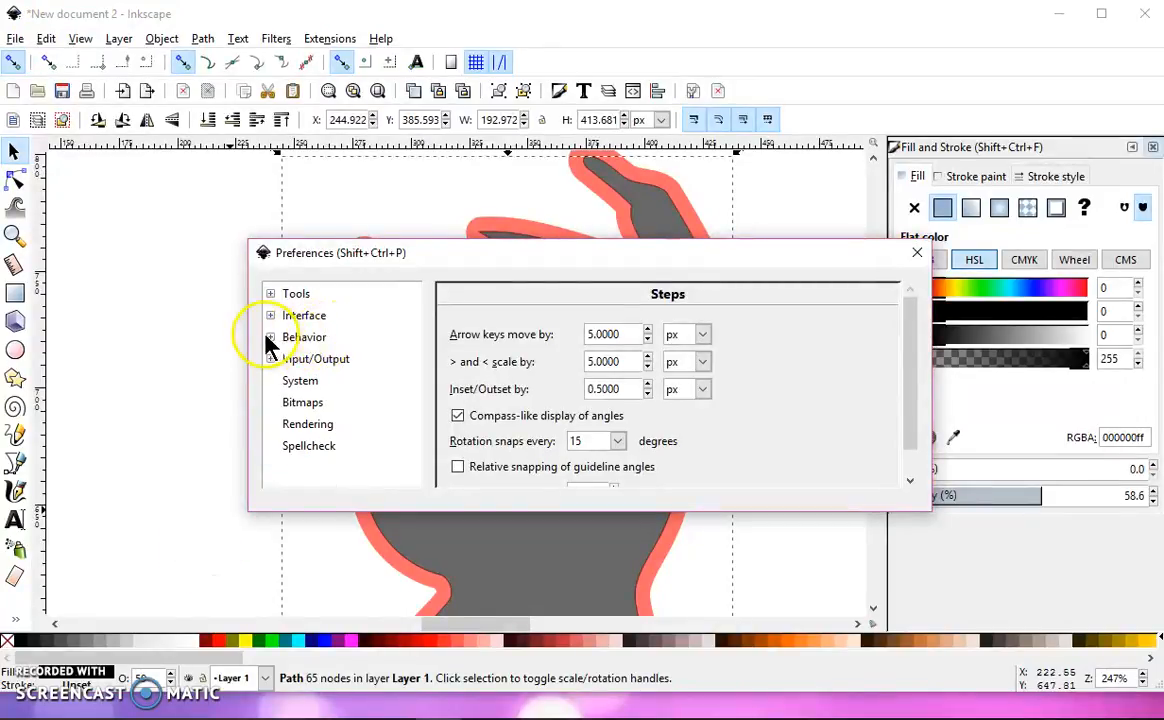
click(270, 337)
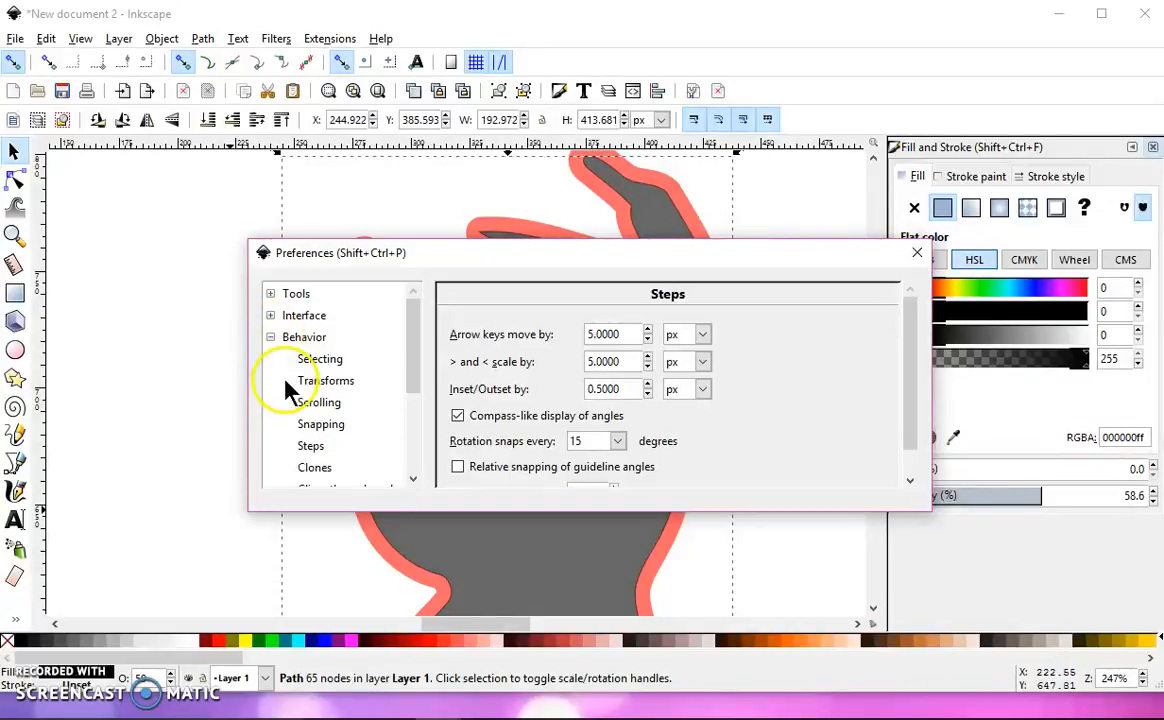
click(312, 448)
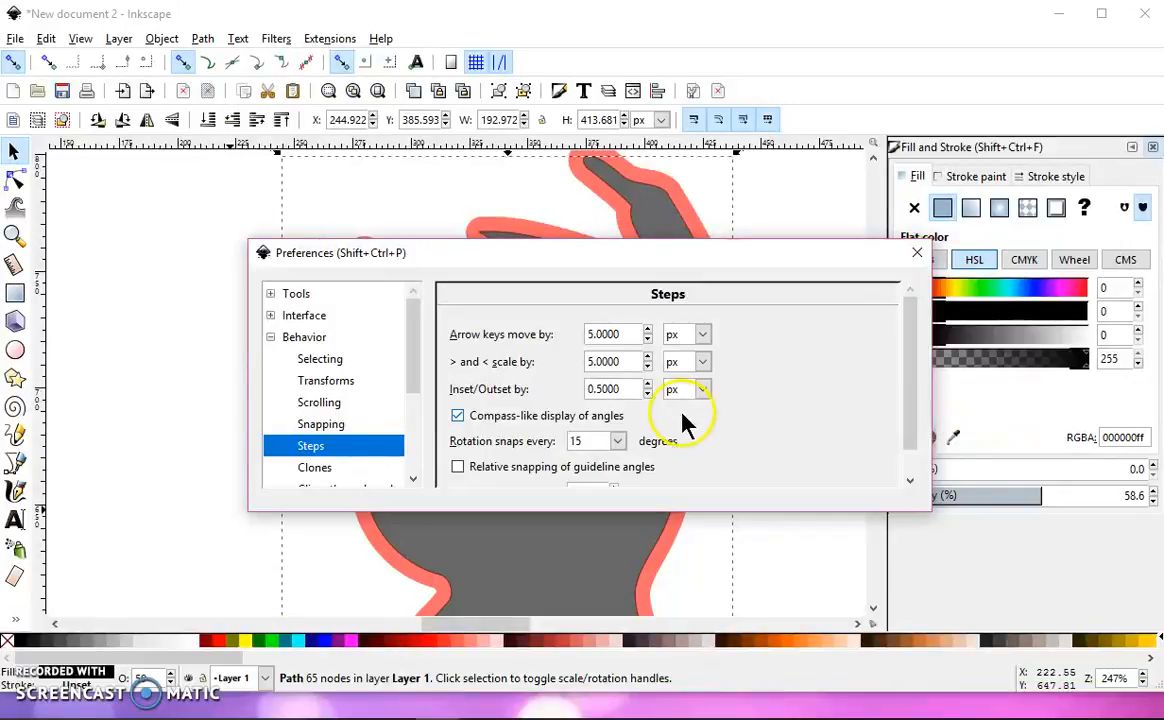
click(913, 255)
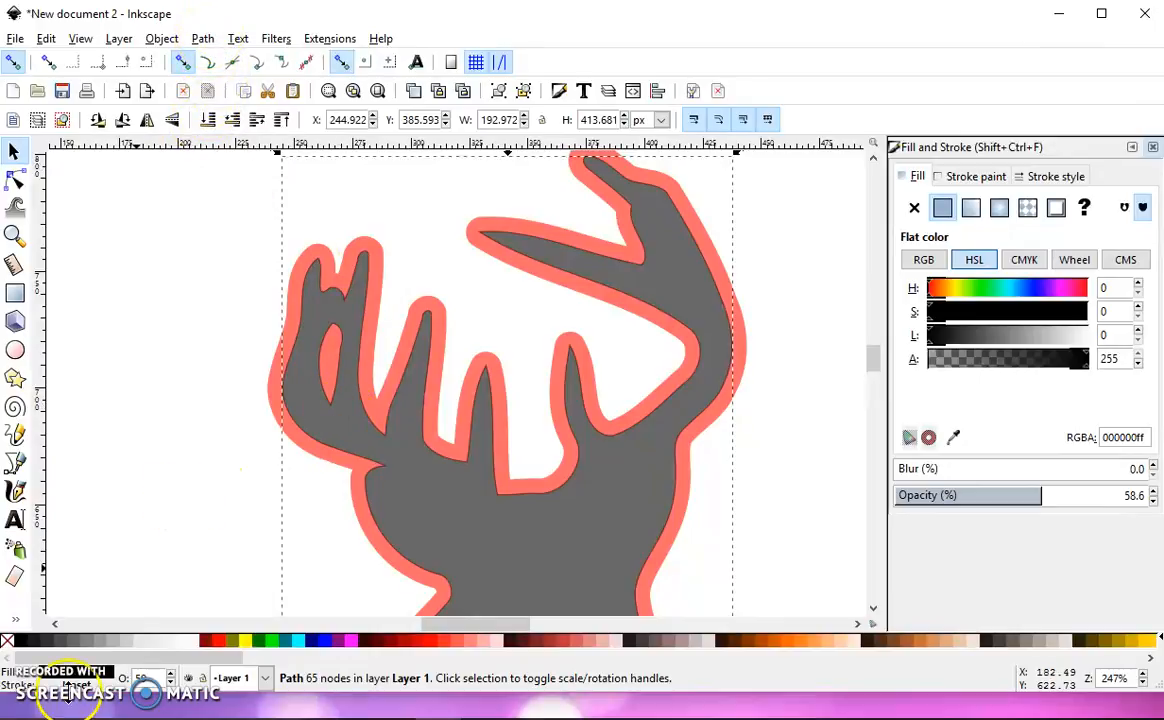
Step: Outset the black deer path five more times to increase its overlap with the red outline
click(204, 39)
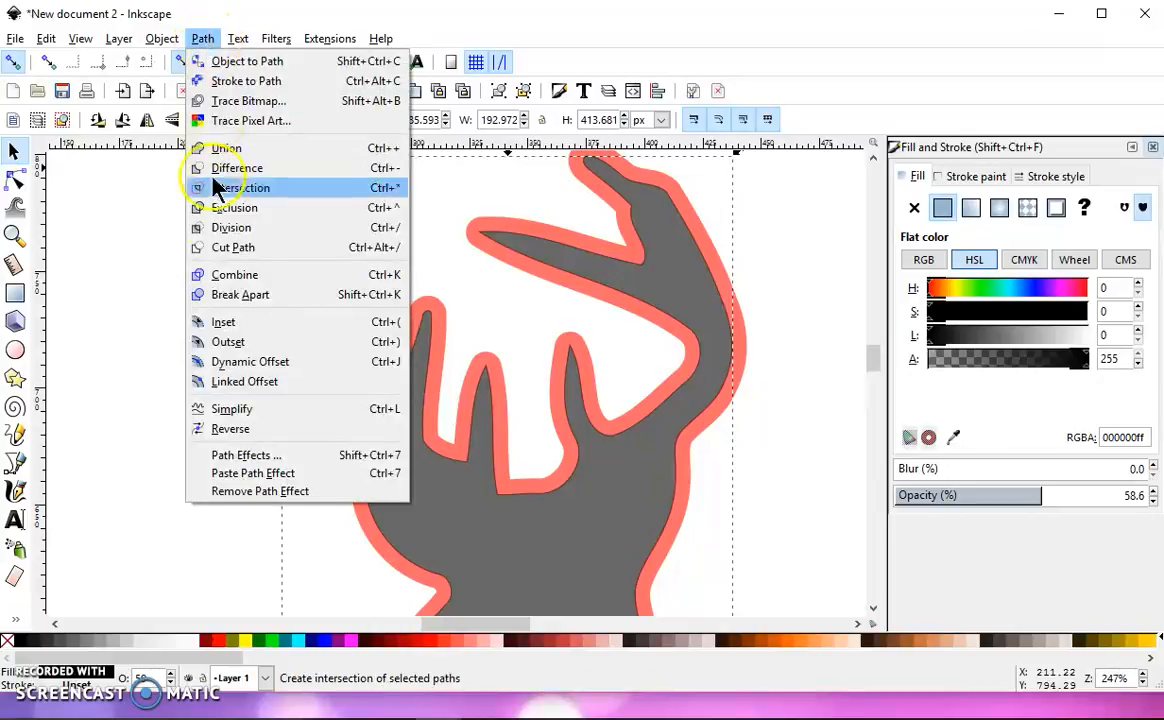
click(253, 338)
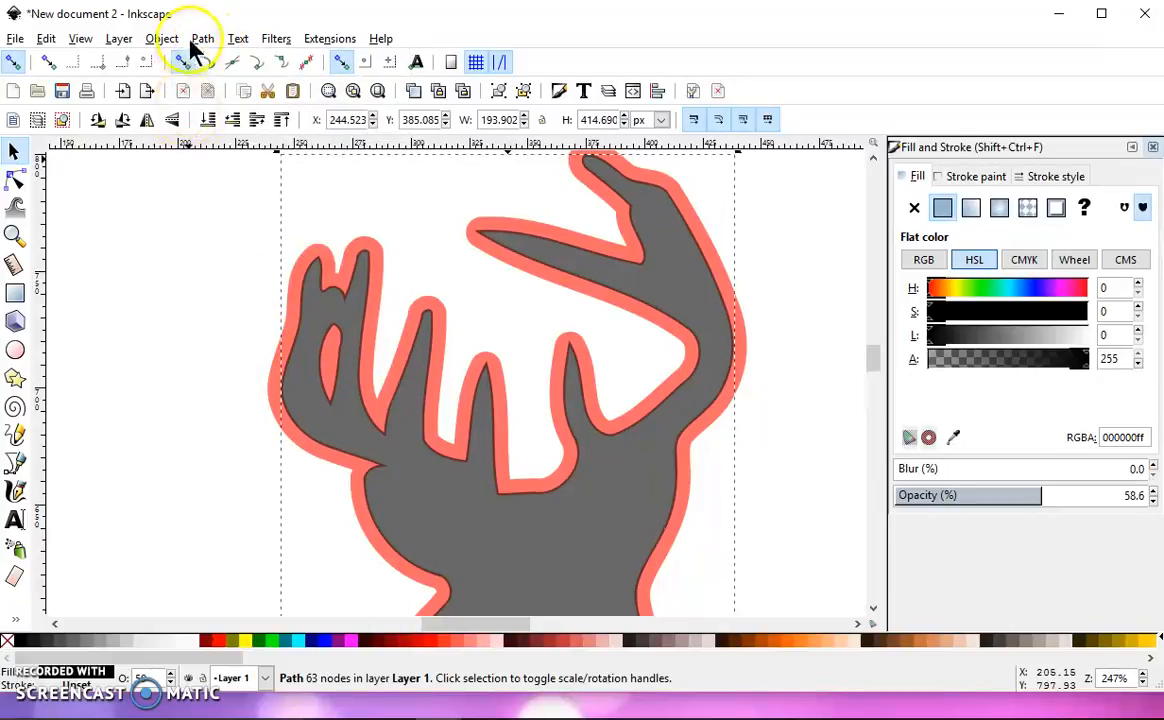
click(203, 39)
click(280, 344)
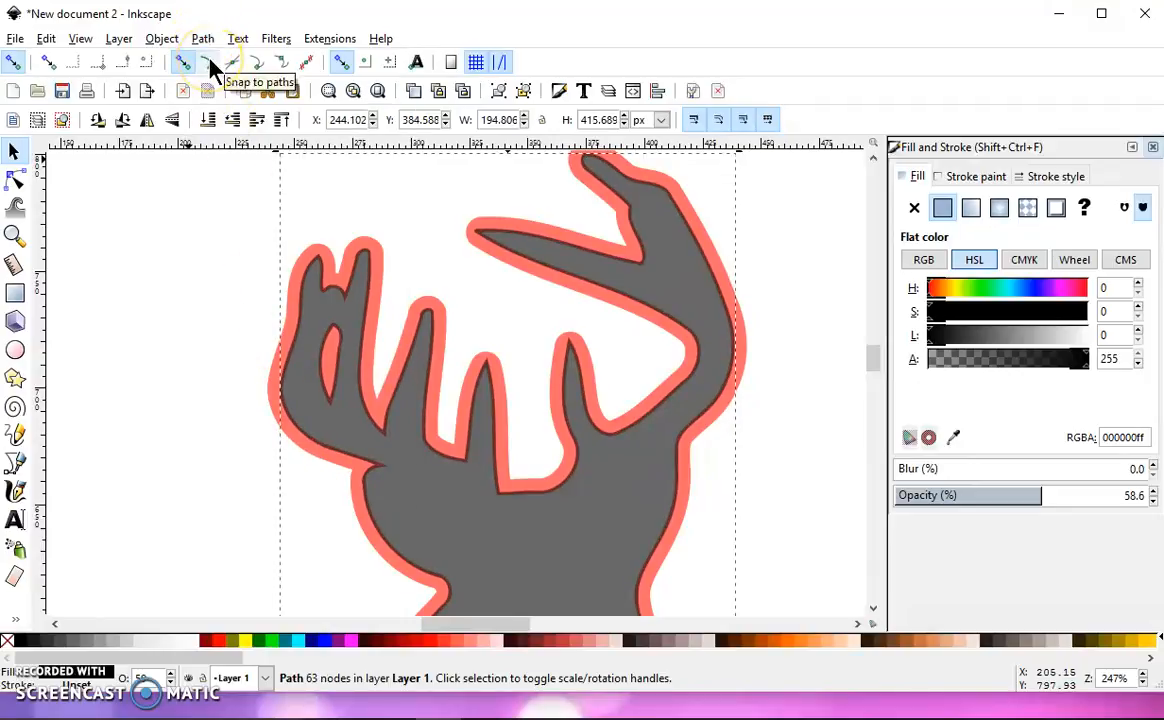
key(ctrl+parenright)
key(ctrl+parenright)
key(ctrl+parenright)
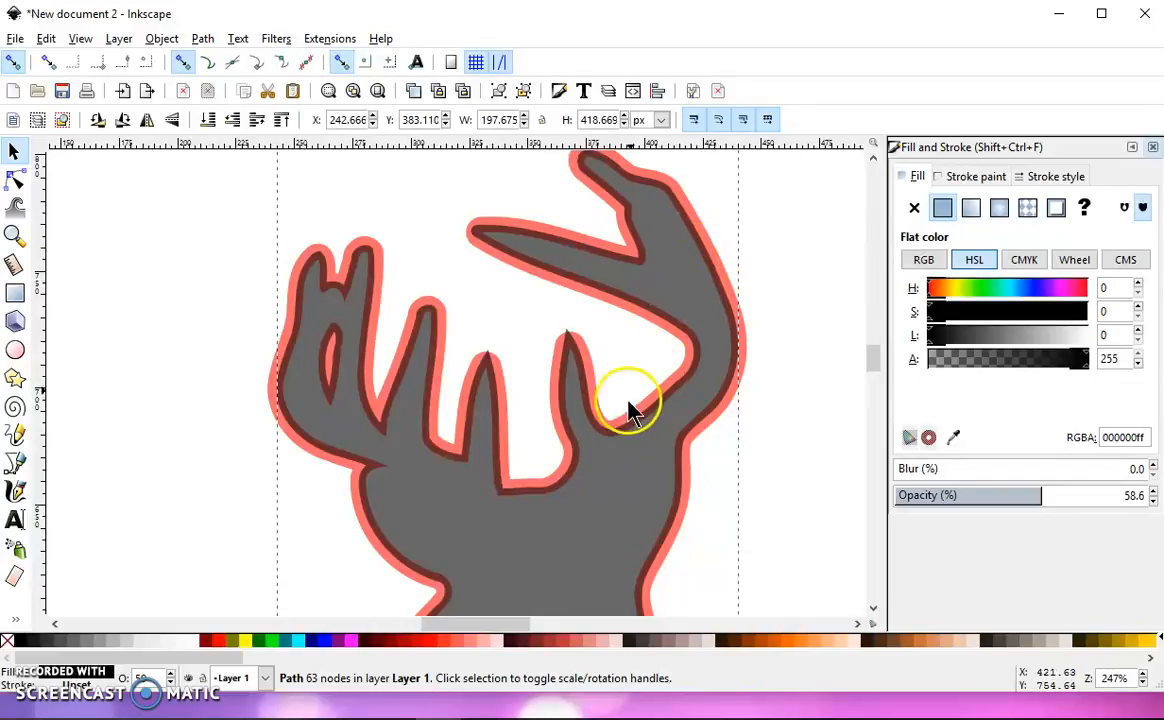
Step: Select both the black deer and the red outline and raise their opacity to 100%
ctrl+scroll(616, 429, down, 2)
scroll(560, 367, down, 2)
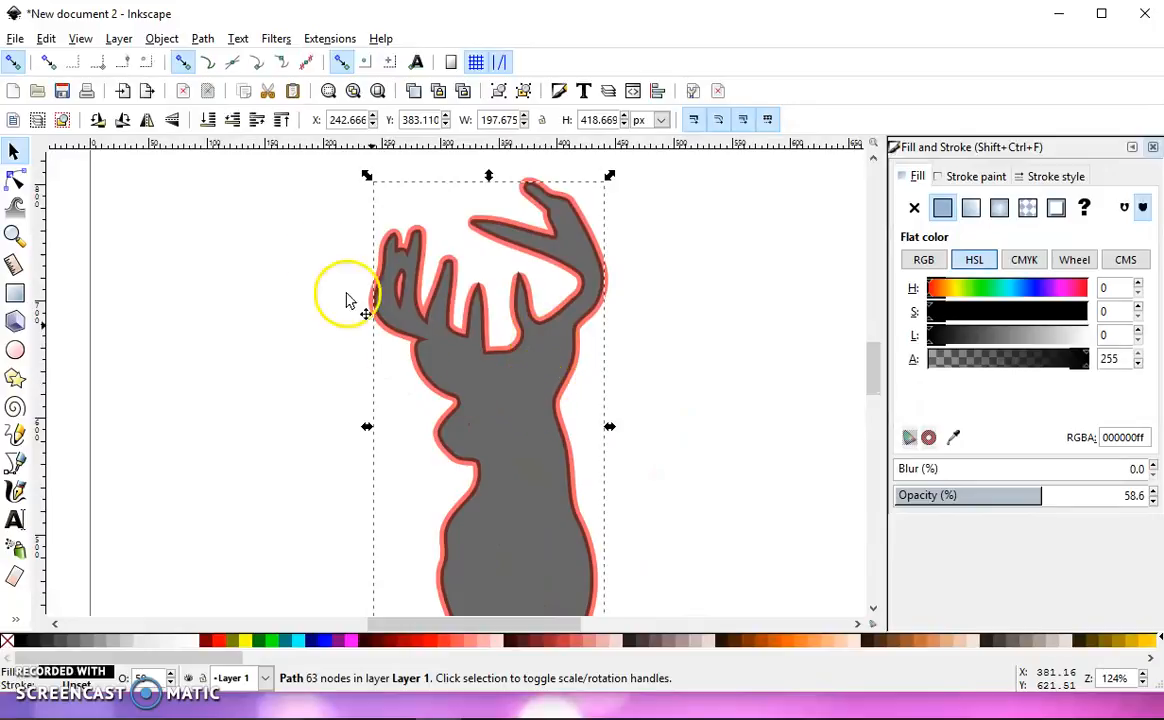
scroll(303, 236, down, 1)
ctrl+scroll(299, 220, down, 1)
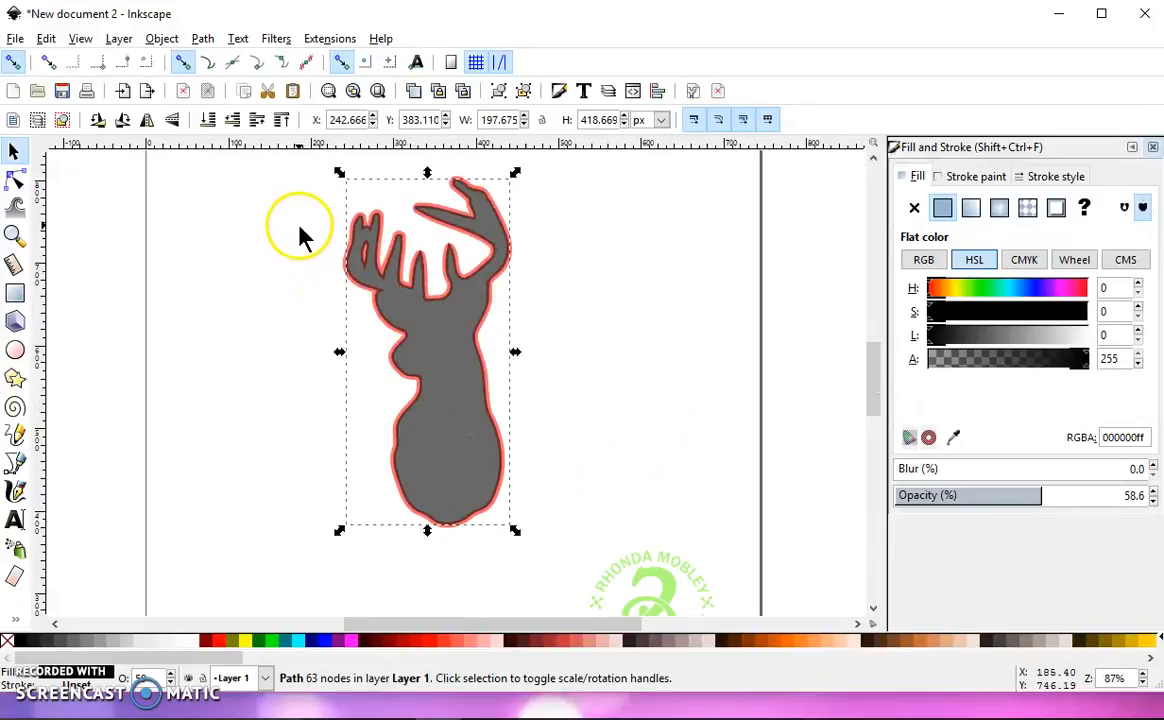
drag(582, 584, 580, 586)
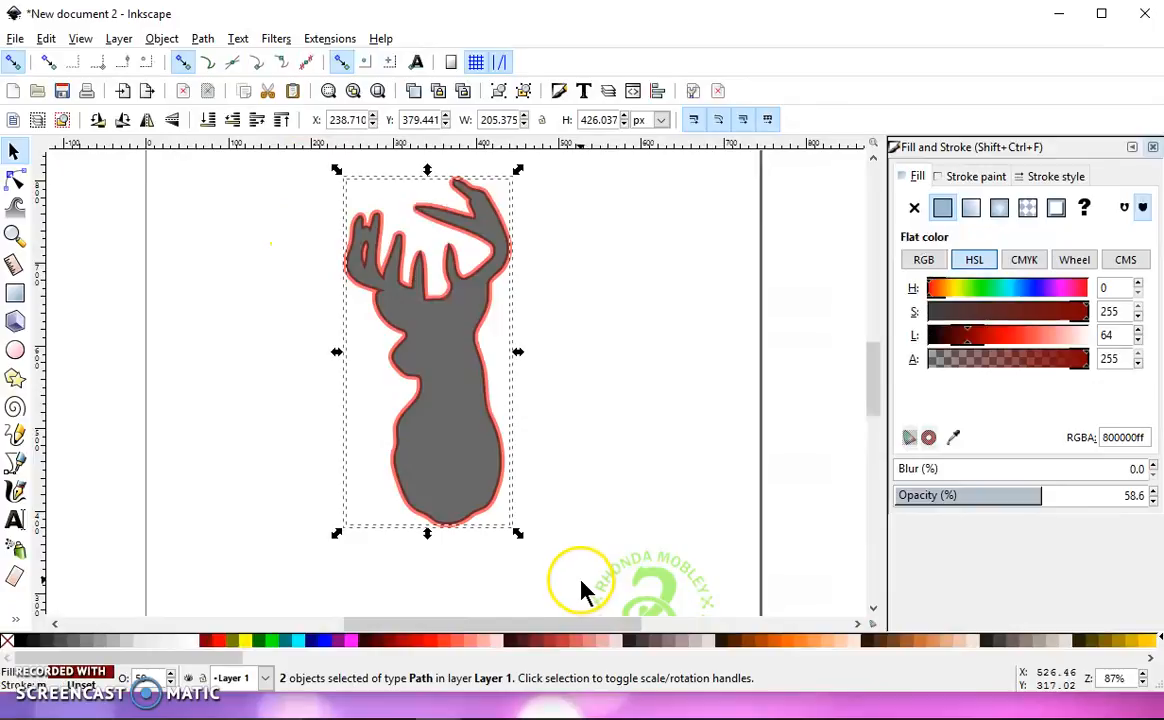
drag(1056, 497, 1152, 495)
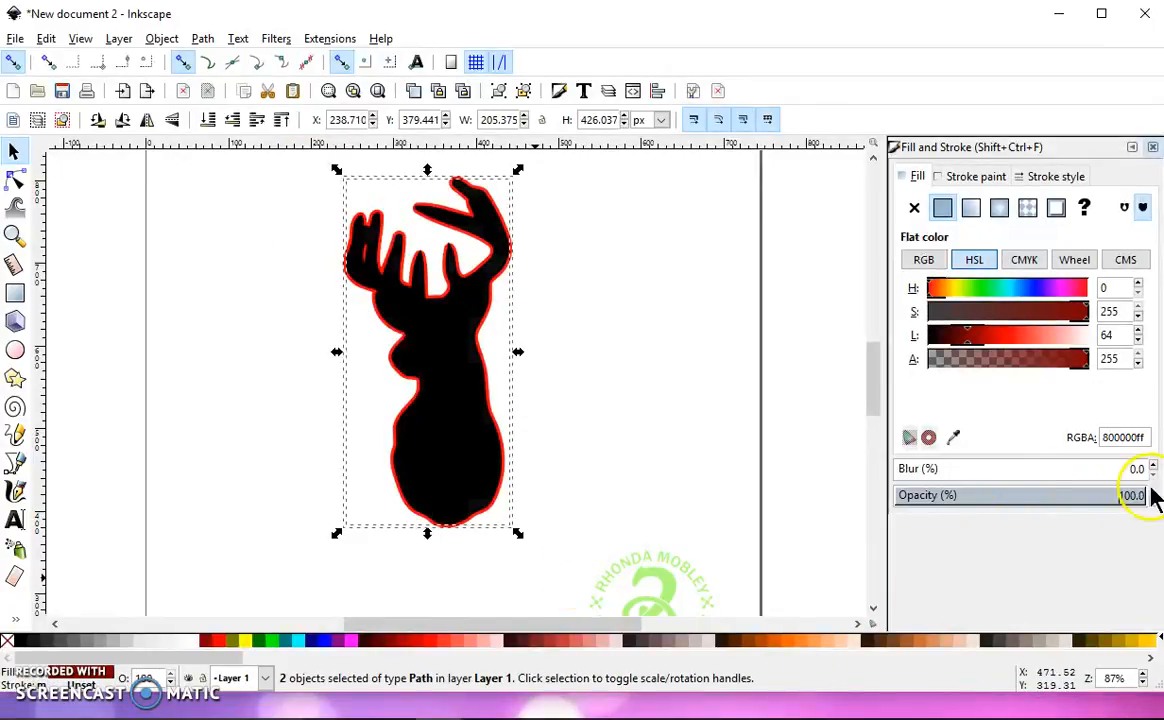
Step: Group the black deer with its red outline and ungroup them again into separate paths
click(500, 91)
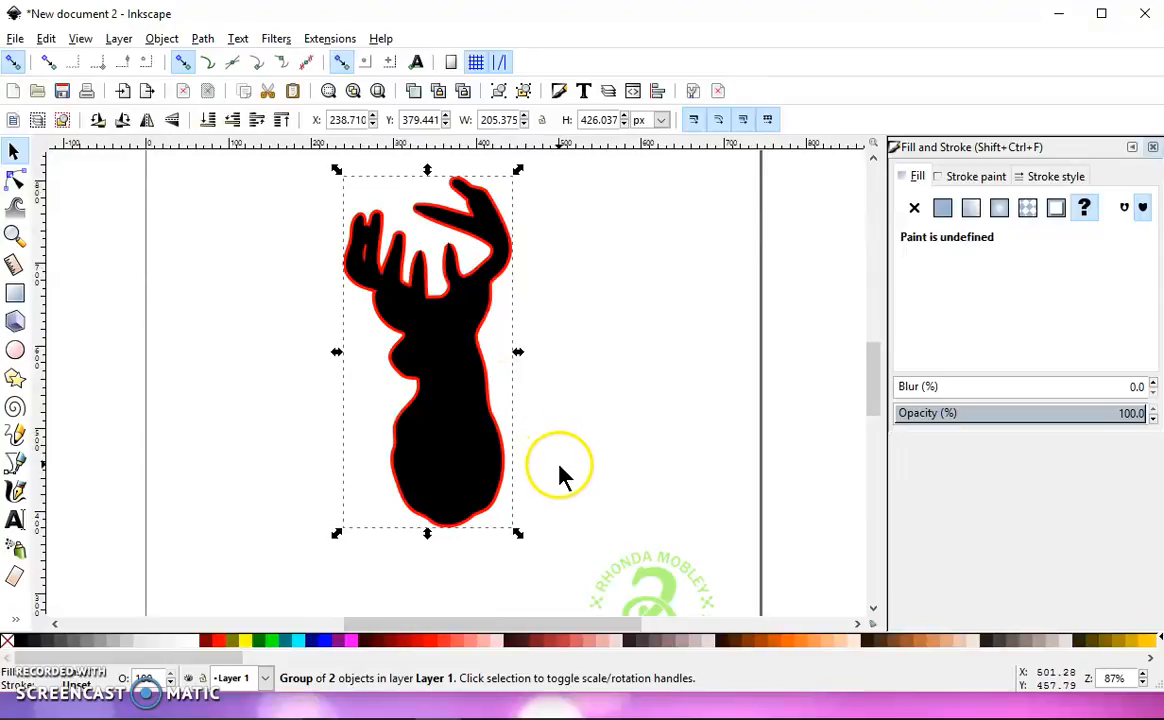
click(499, 93)
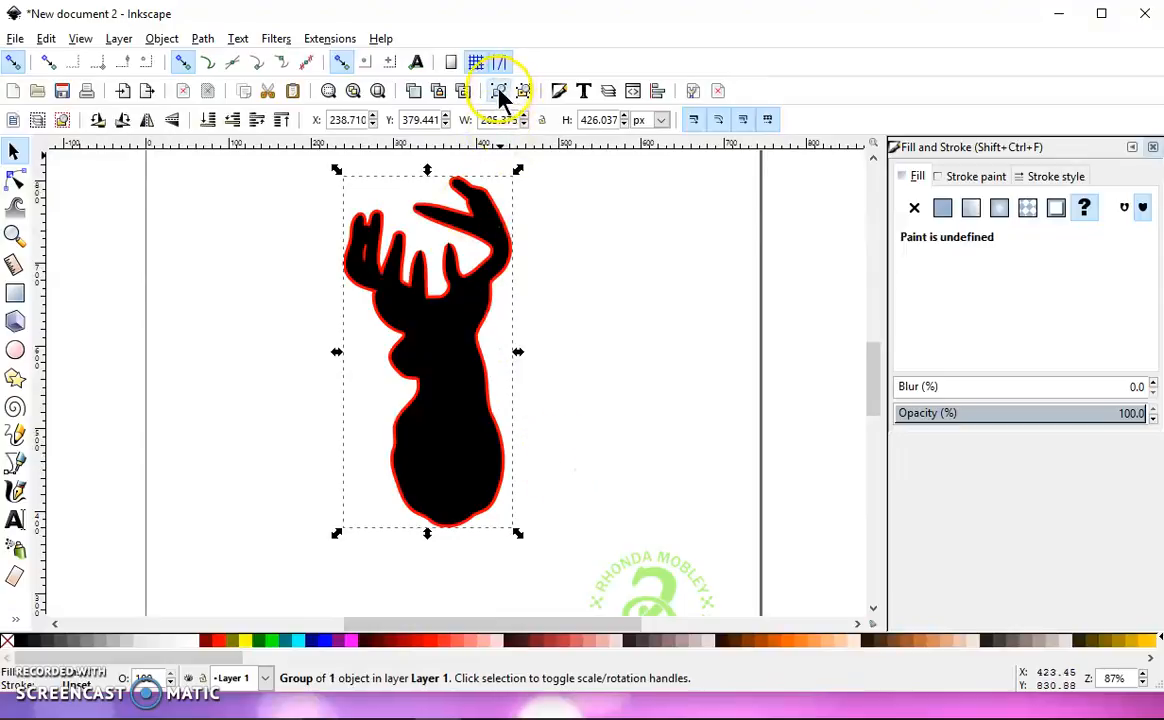
click(527, 90)
click(505, 258)
click(494, 260)
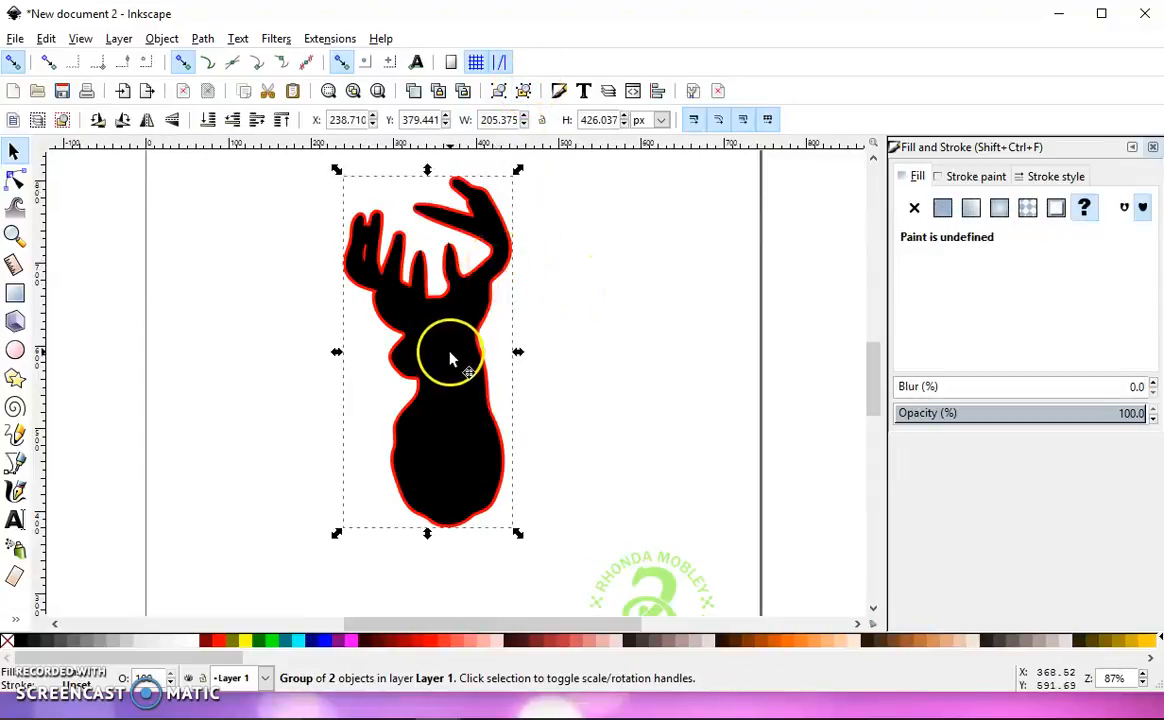
click(525, 92)
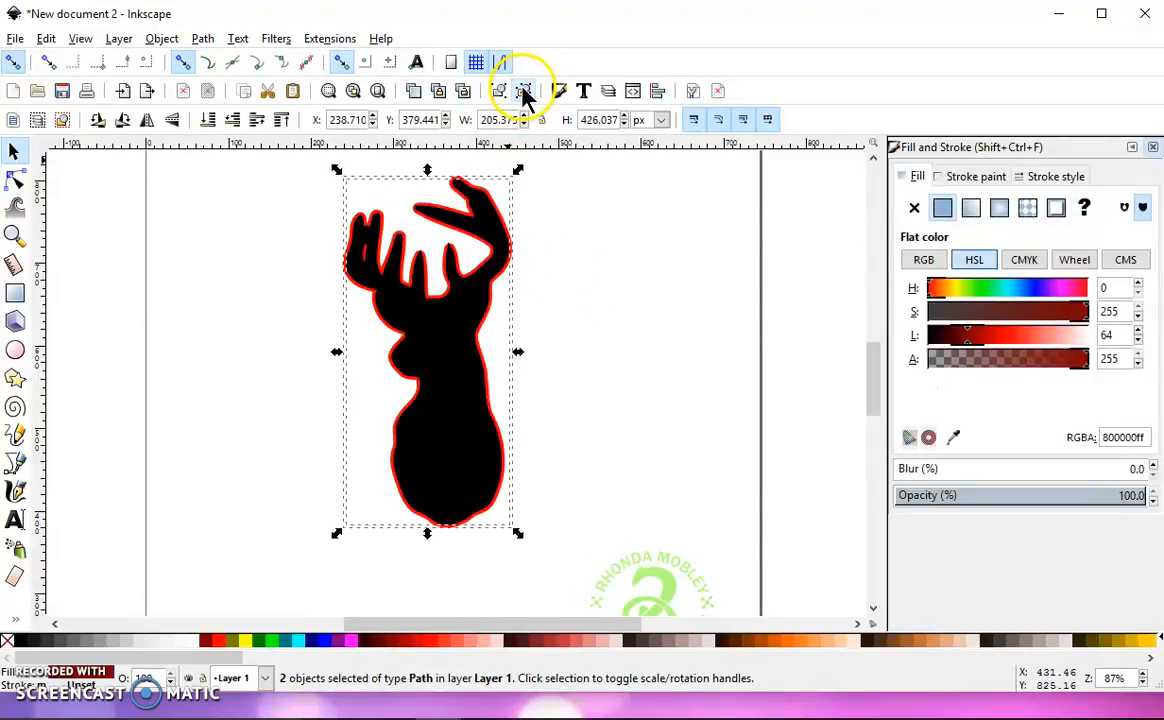
Step: Move the black deer by itself away from the red outline and undo the move
key(Escape)
click(462, 345)
drag(445, 340, 366, 372)
key(ctrl+z)
Step: Select both the black deer and its red outline and group them
drag(302, 155, 562, 532)
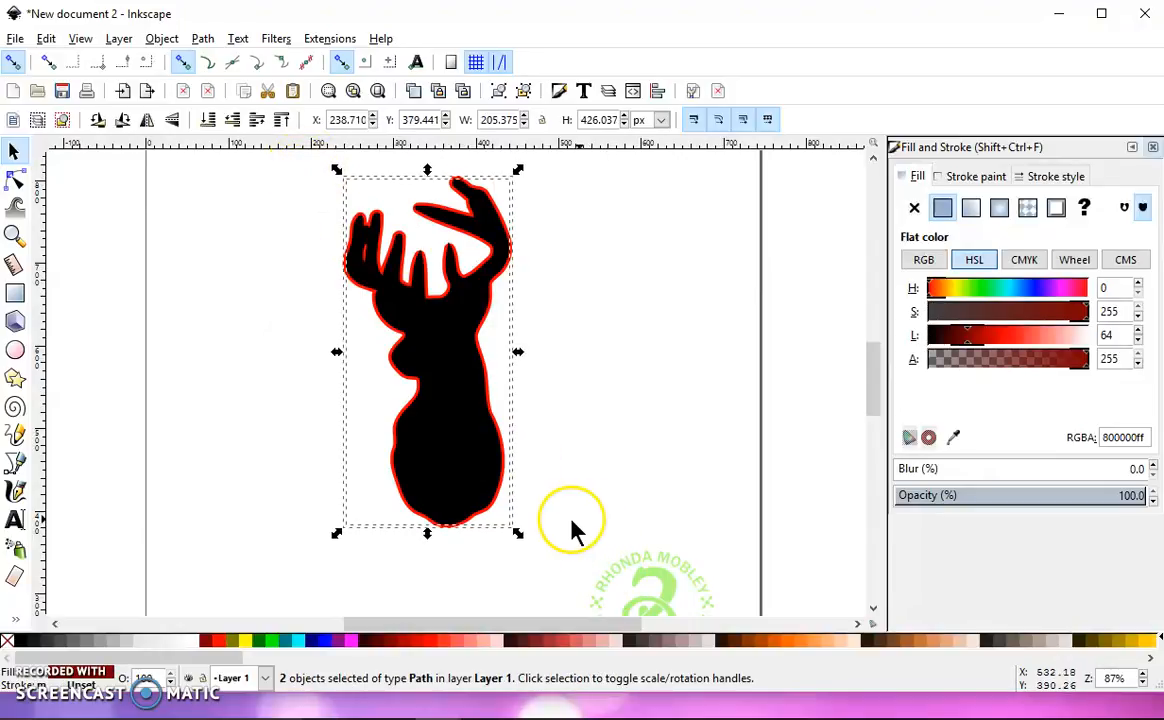
click(500, 90)
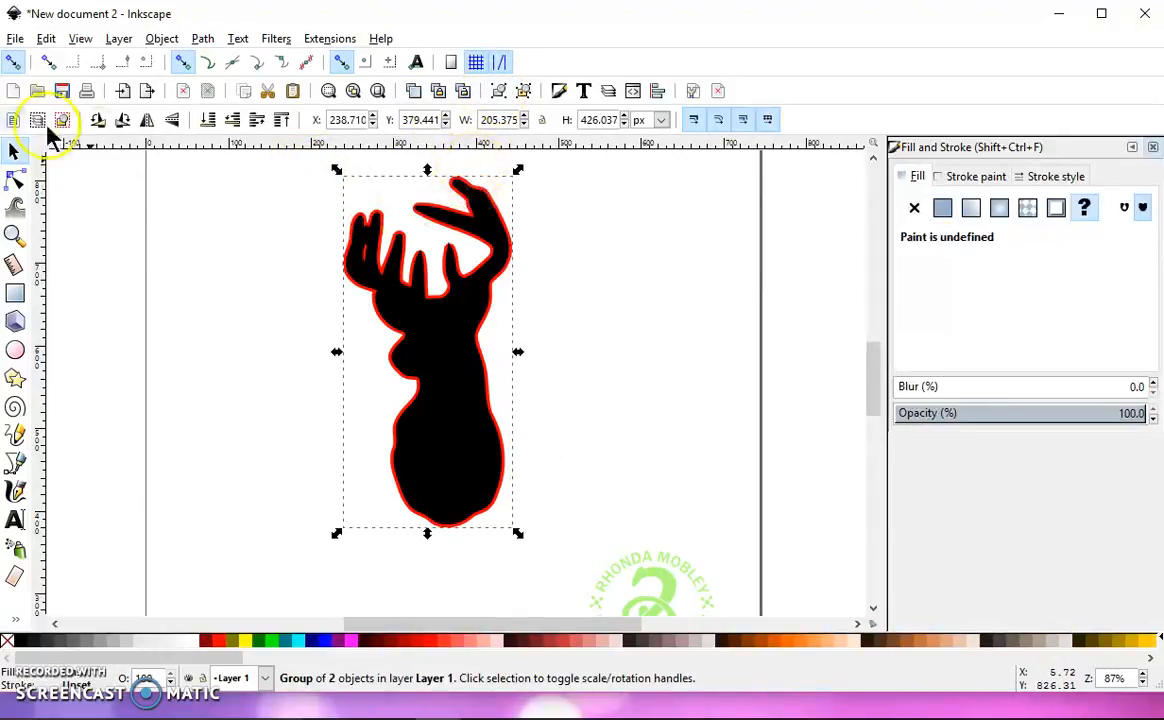
Step: Set up saving a copy of the drawing to the Desktop as Plain SVG, cancel the save and deselect the deer group
click(15, 38)
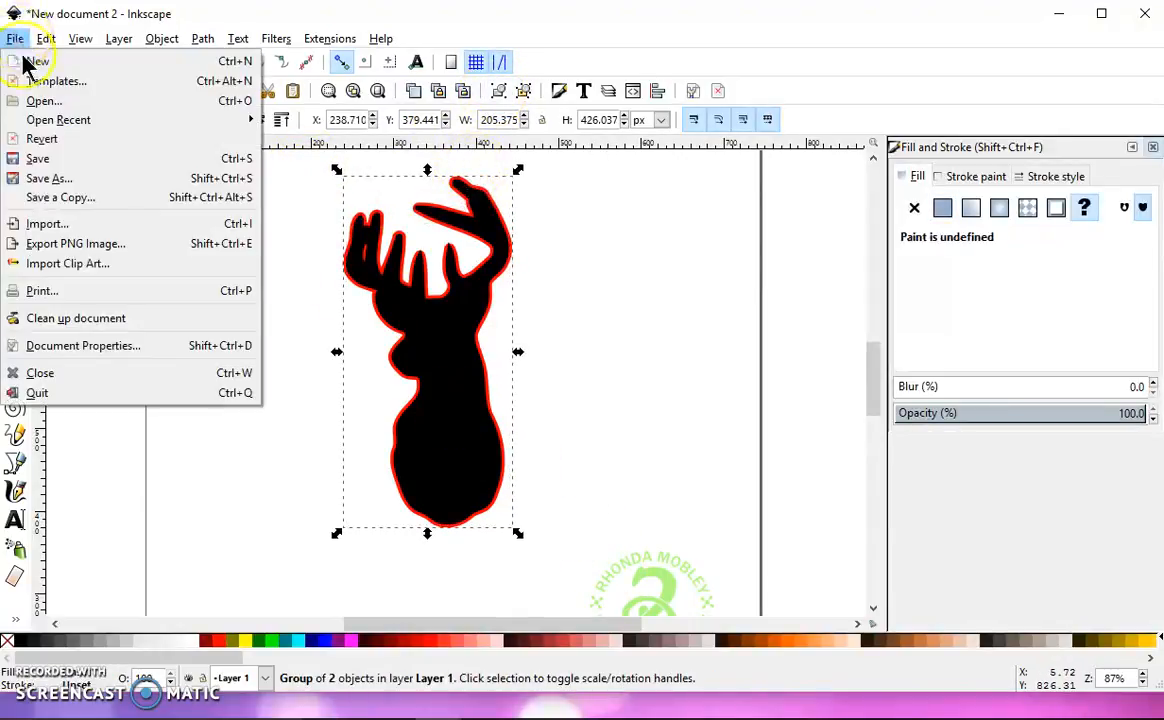
click(84, 180)
click(55, 178)
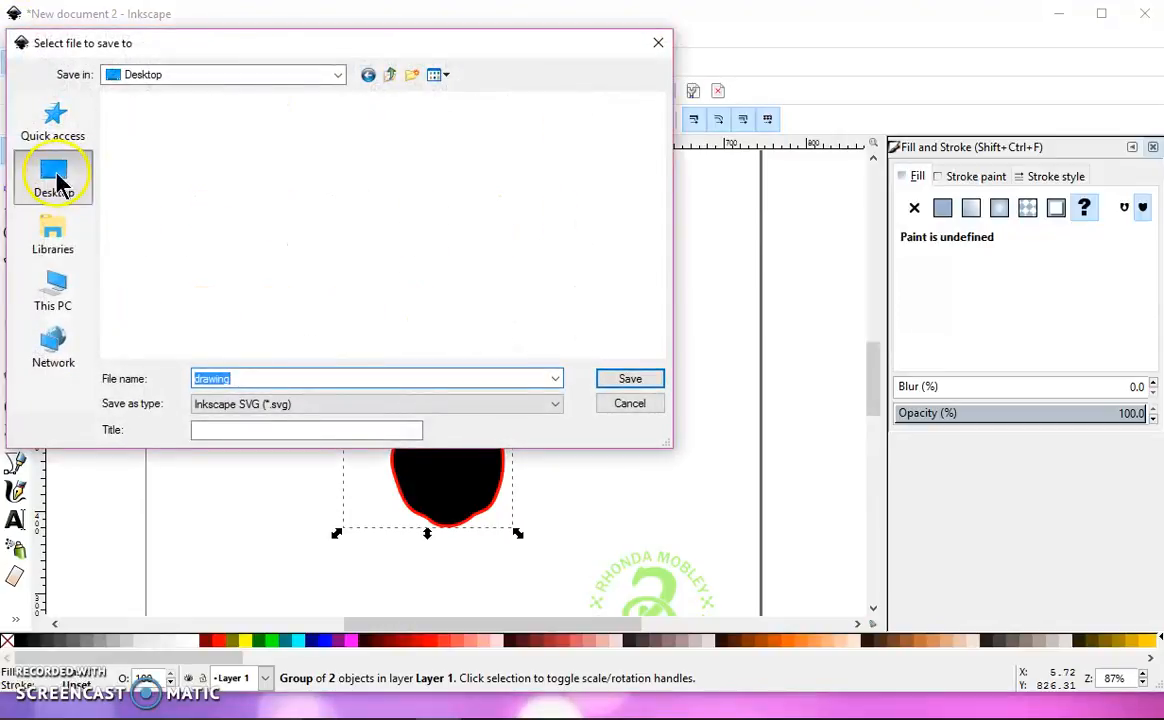
click(290, 405)
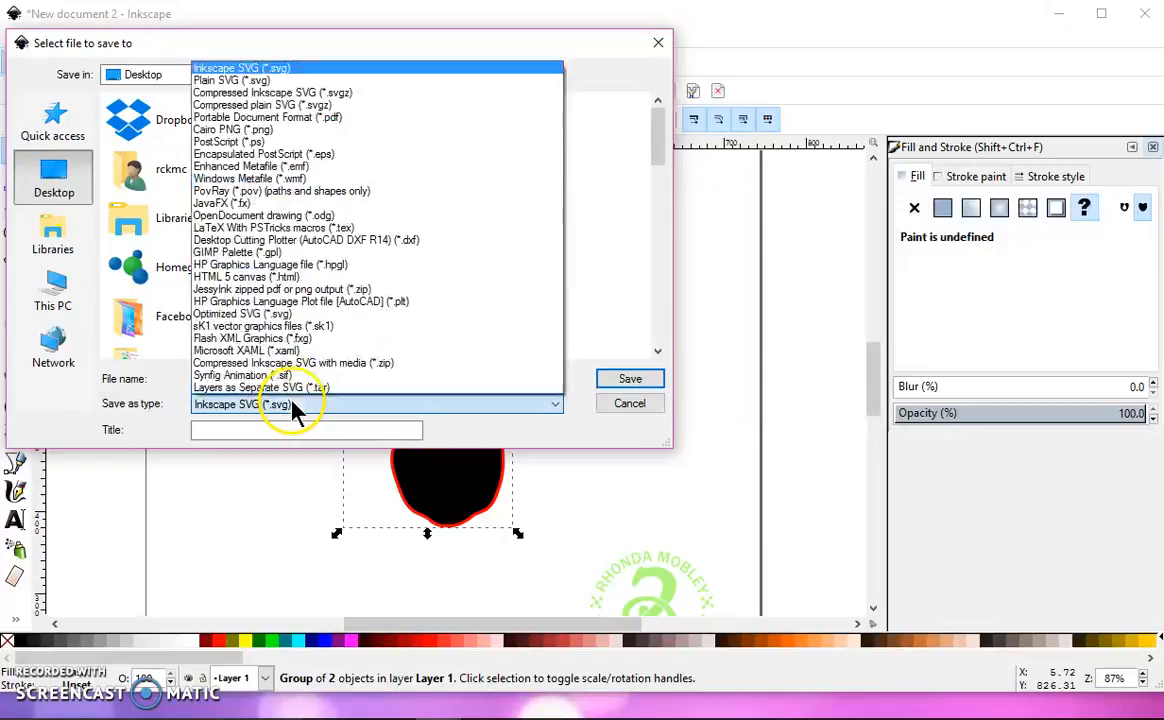
click(327, 82)
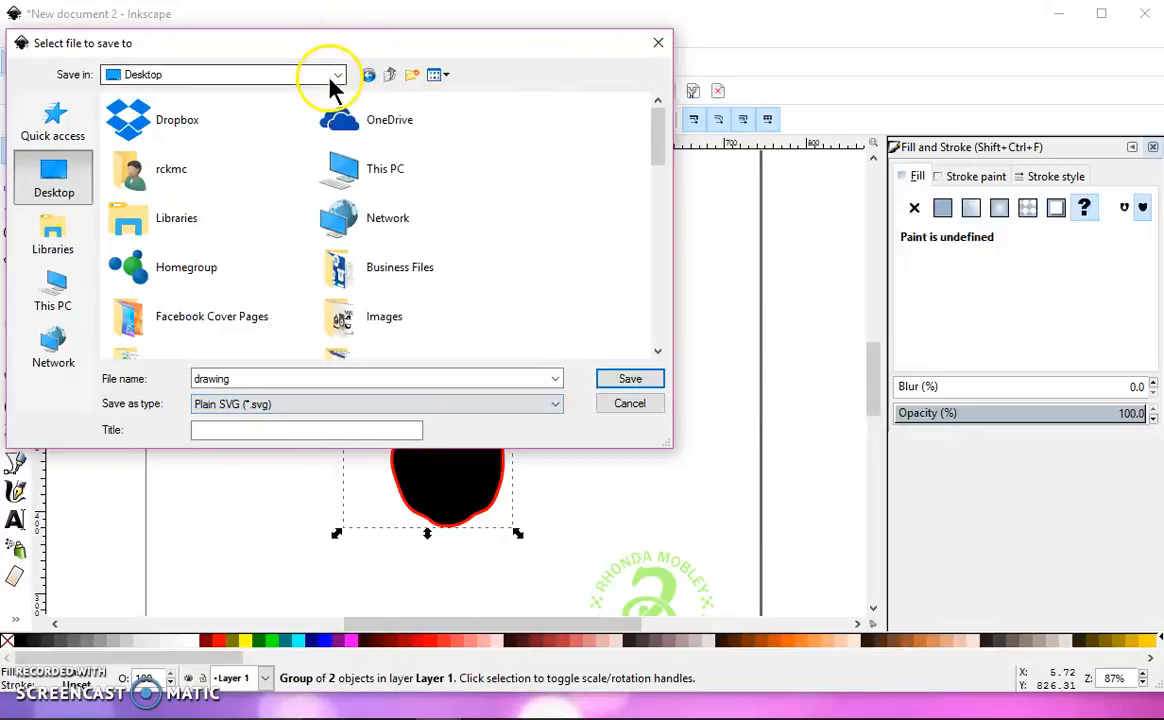
click(630, 404)
click(548, 397)
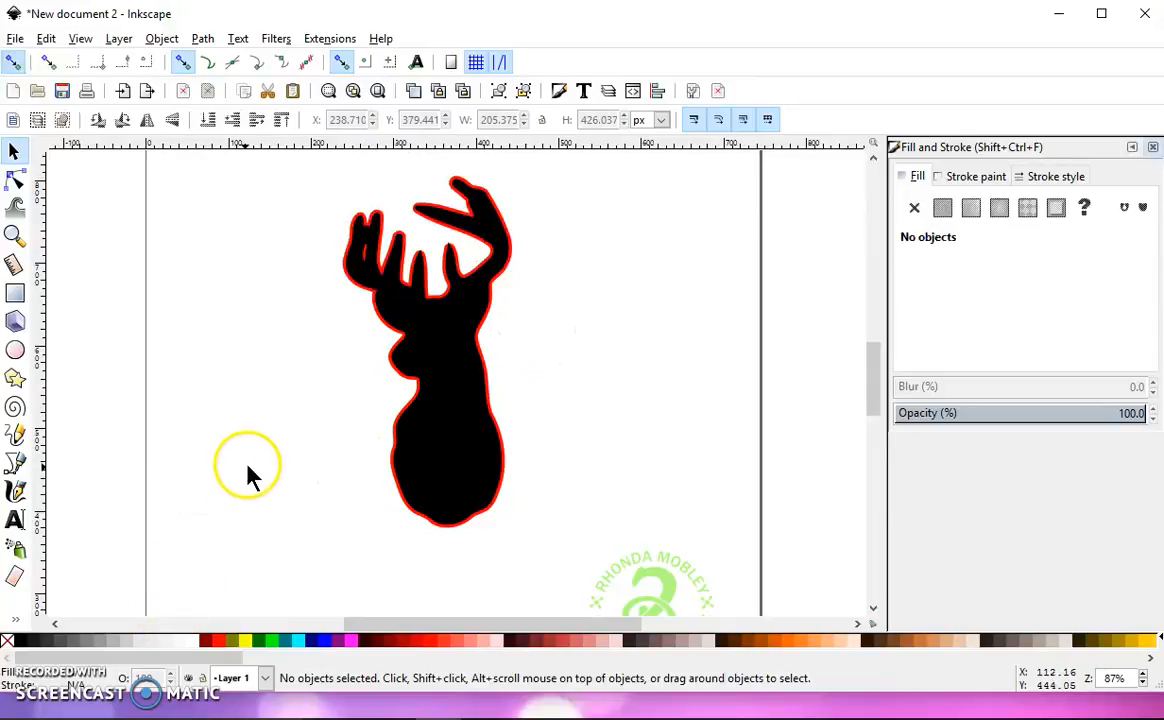
ctrl+scroll(247, 473, down, 1)
ctrl+scroll(250, 460, up, 1)
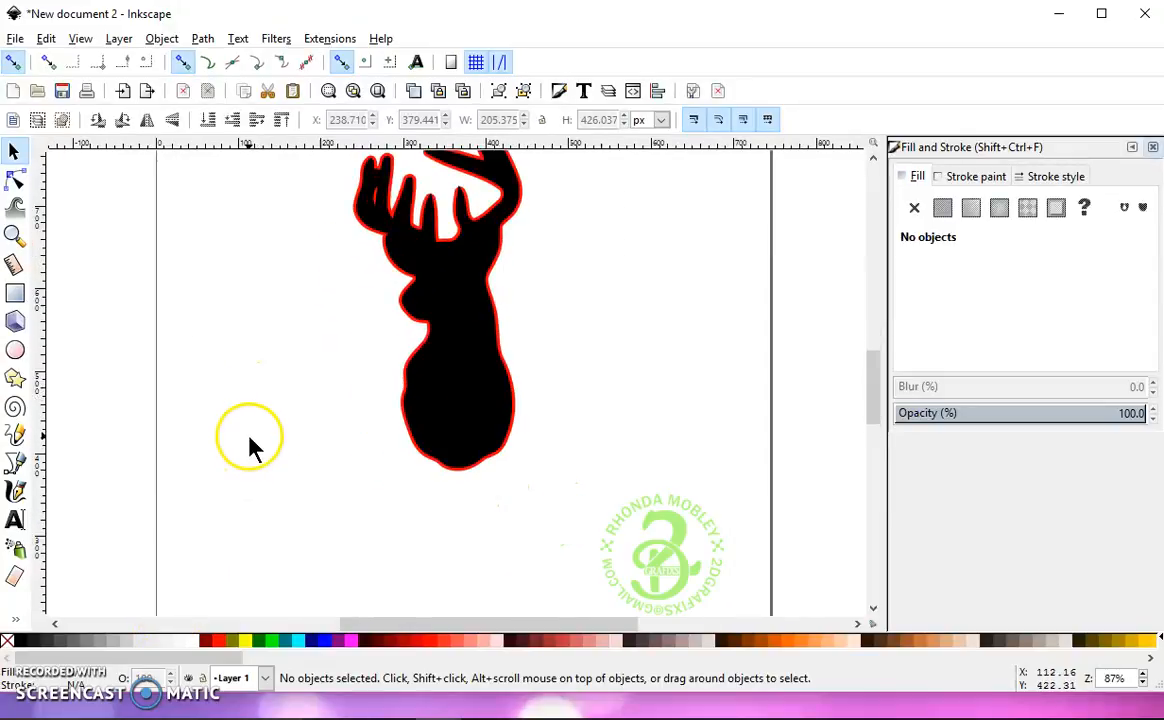
ctrl+scroll(250, 447, down, 1)
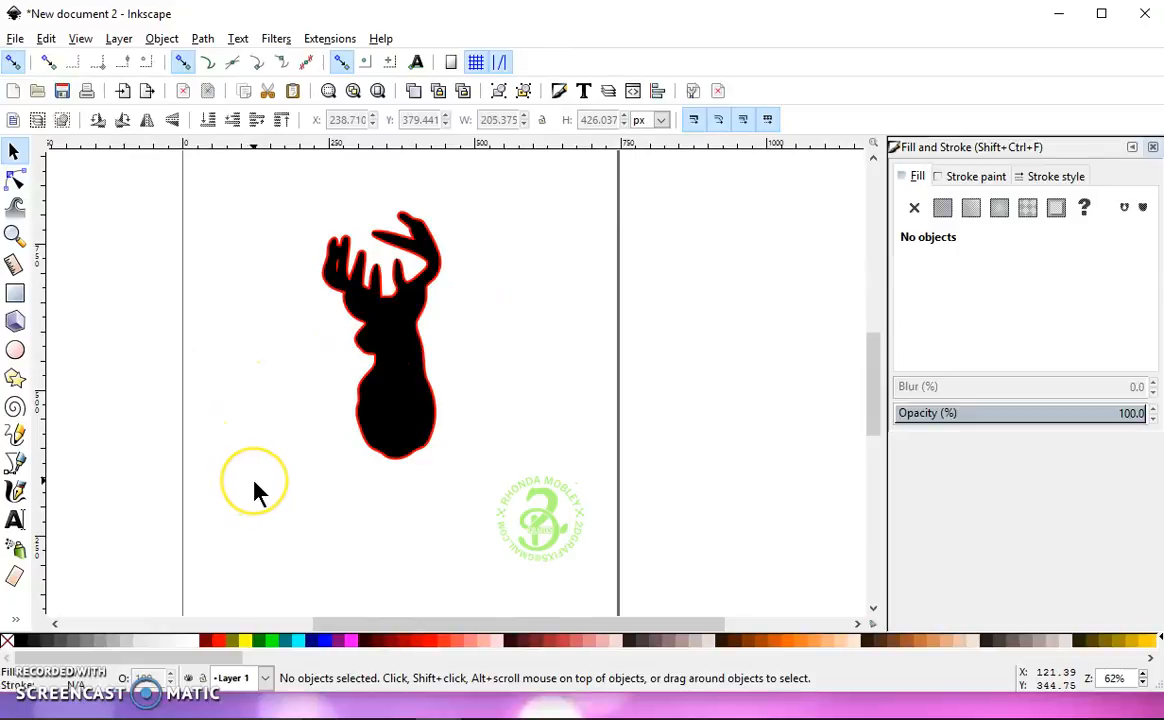